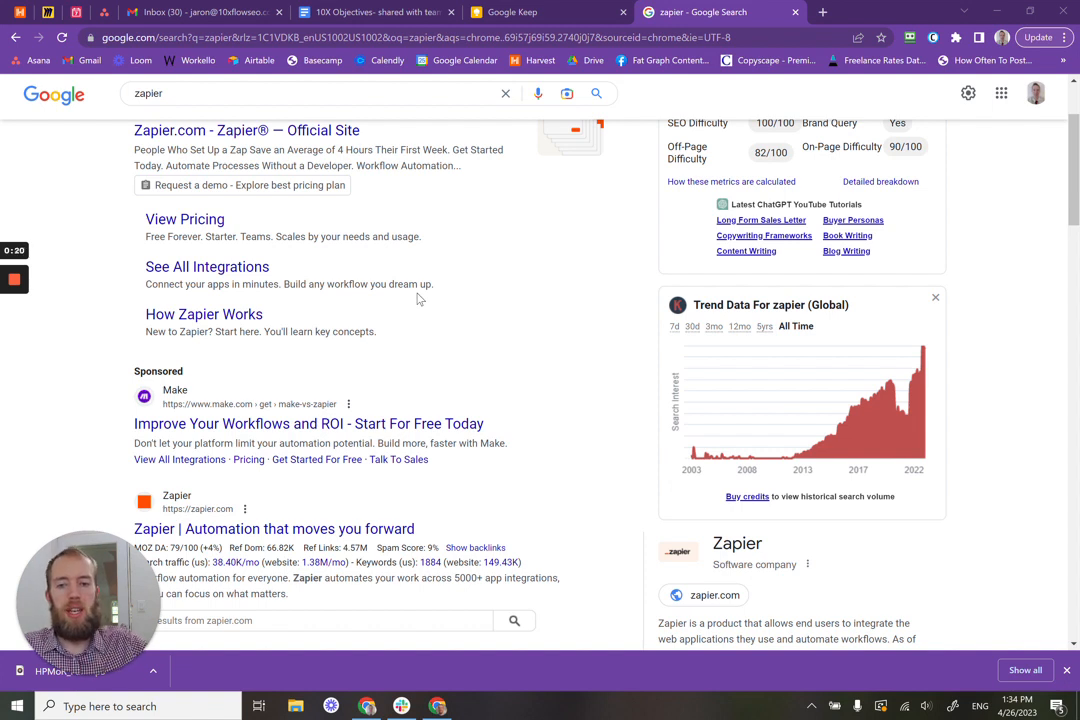
Step: Sign up for Zapier using 'Start free with Google' and your chosen Google account
{"action": "scroll", "coordinate": [557, 511], "scroll_direction": "down", "scroll_amount": 2}
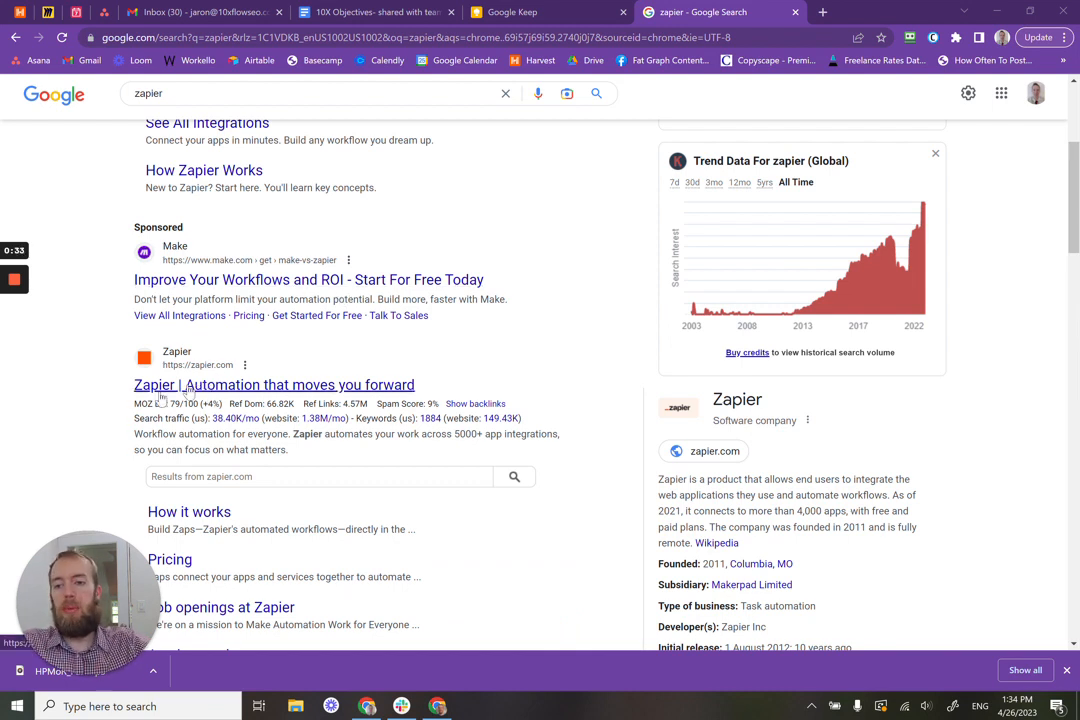
{"action": "scroll", "coordinate": [369, 250], "scroll_direction": "up", "scroll_amount": 3}
{"action": "scroll", "coordinate": [410, 243], "scroll_direction": "down", "scroll_amount": 3}
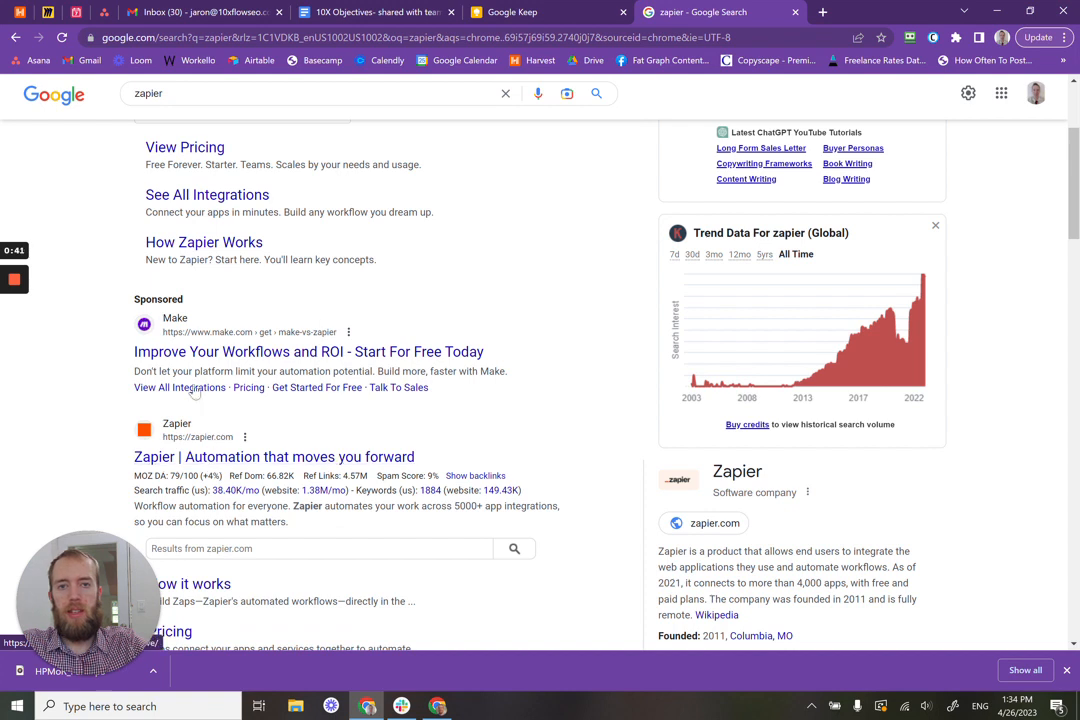
{"action": "left_click", "coordinate": [15, 339]}
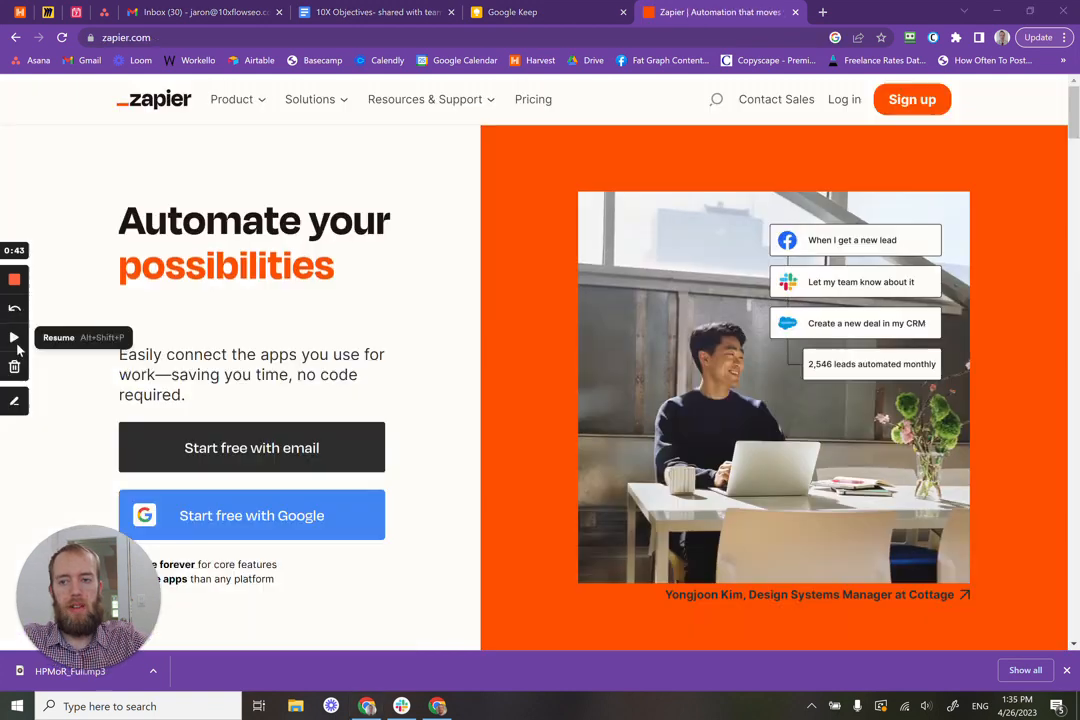
{"action": "left_click", "coordinate": [15, 339]}
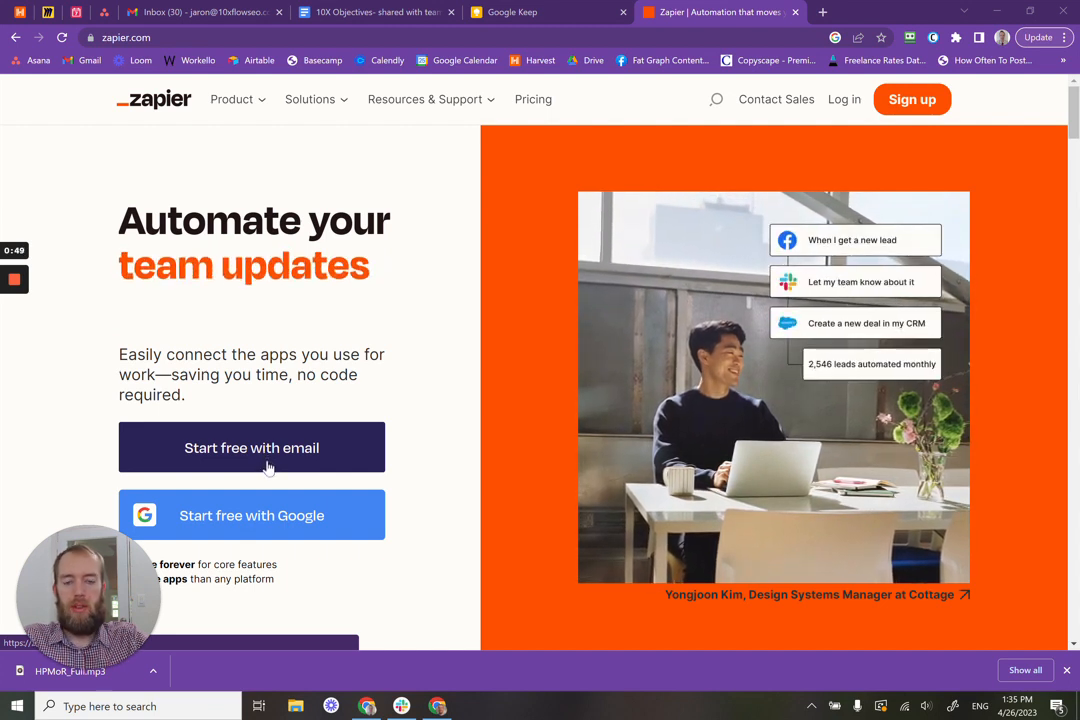
{"action": "left_click", "coordinate": [265, 518]}
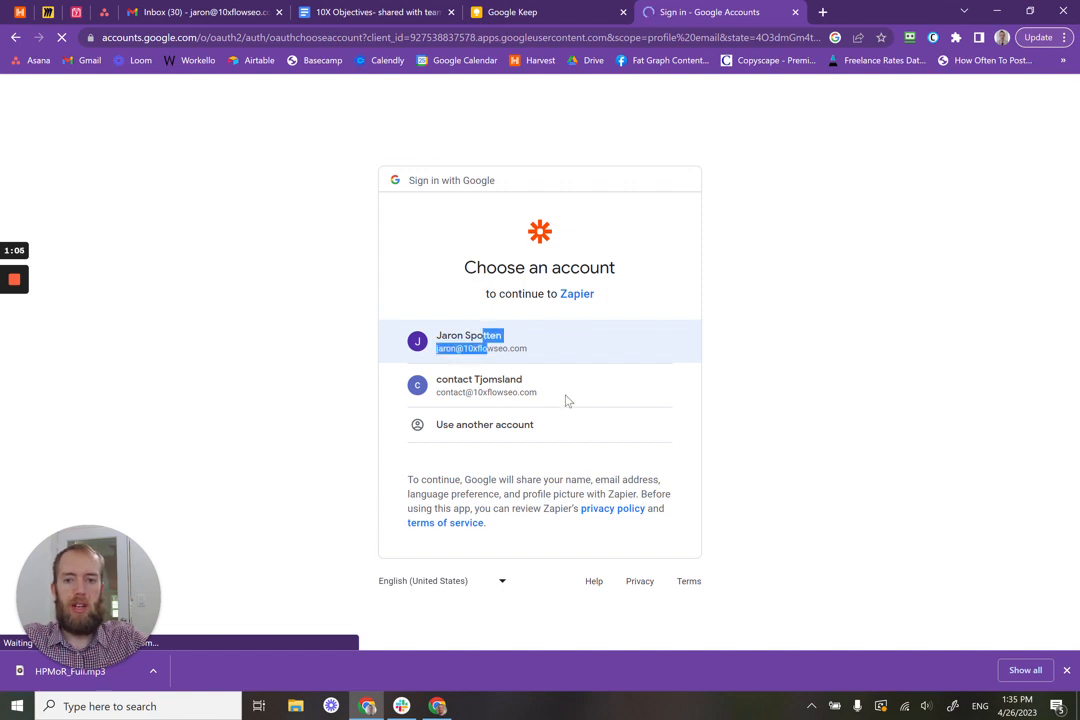
{"action": "left_click_drag", "start_coordinate": [484, 336], "coordinate": [488, 349]}
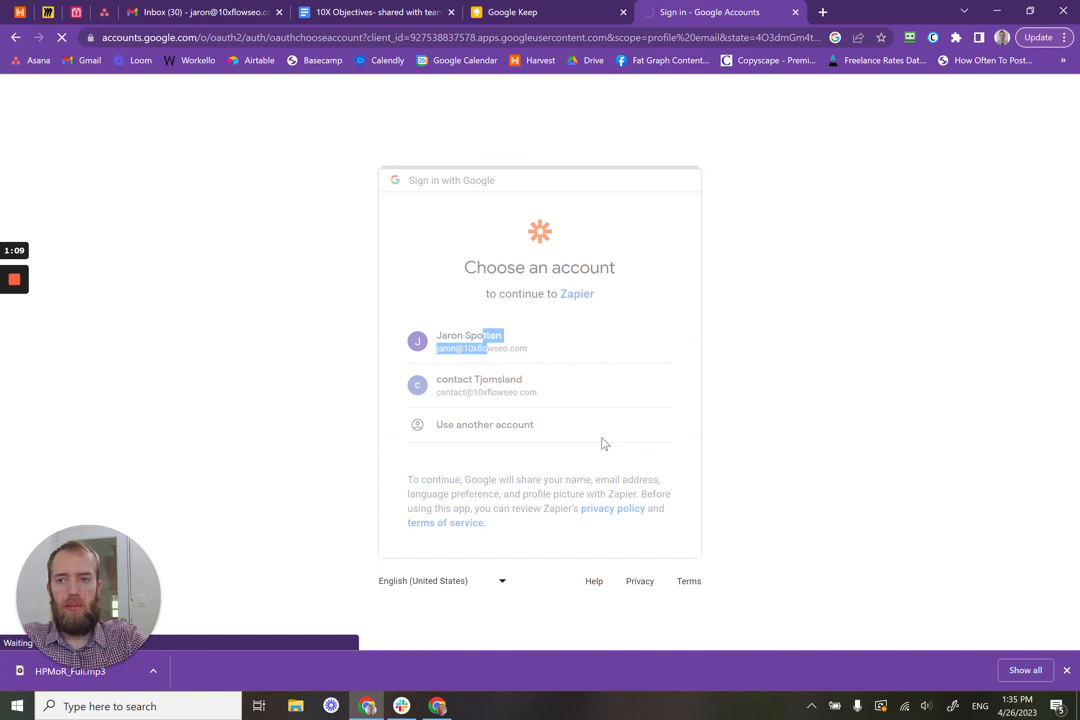
{"action": "mouse_move", "coordinate": [14, 337]}
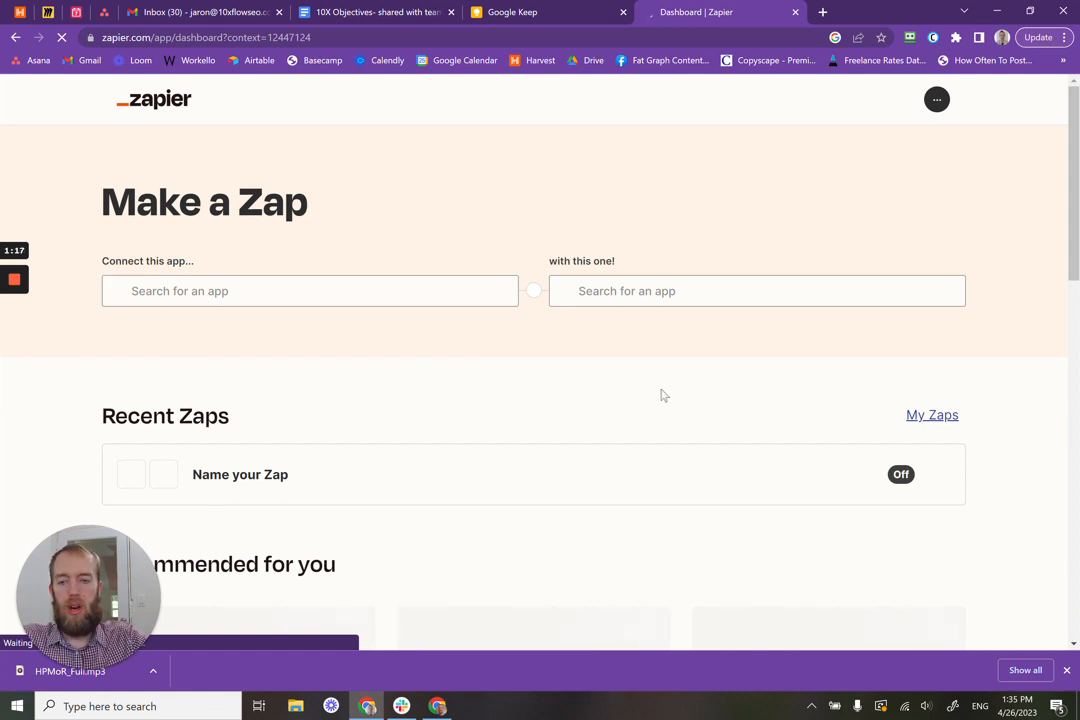
{"action": "scroll", "coordinate": [660, 396], "scroll_direction": "down", "scroll_amount": 2}
{"action": "scroll", "coordinate": [660, 396], "scroll_direction": "up", "scroll_amount": 2}
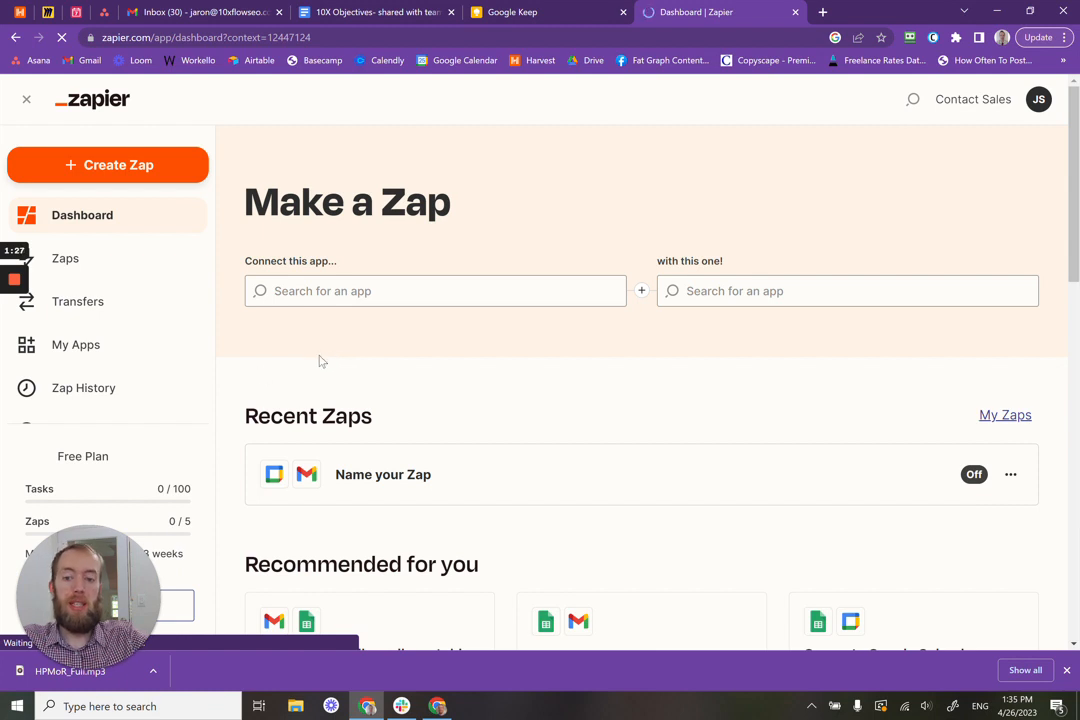
{"action": "mouse_move", "coordinate": [22, 305]}
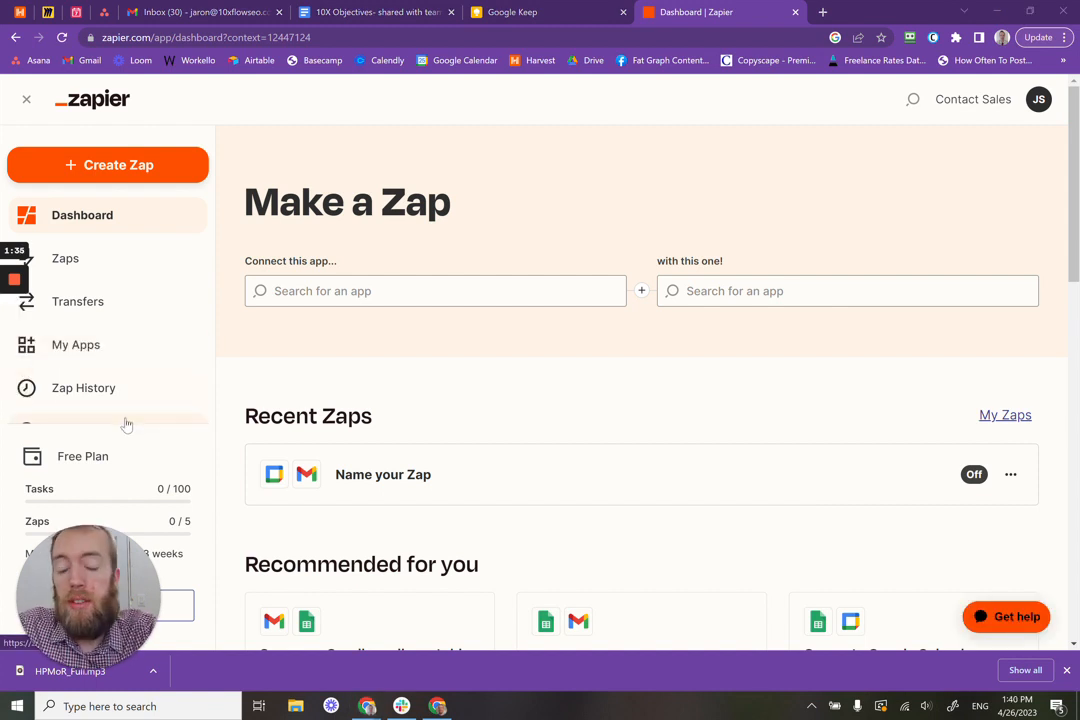
{"action": "left_click", "coordinate": [342, 304]}
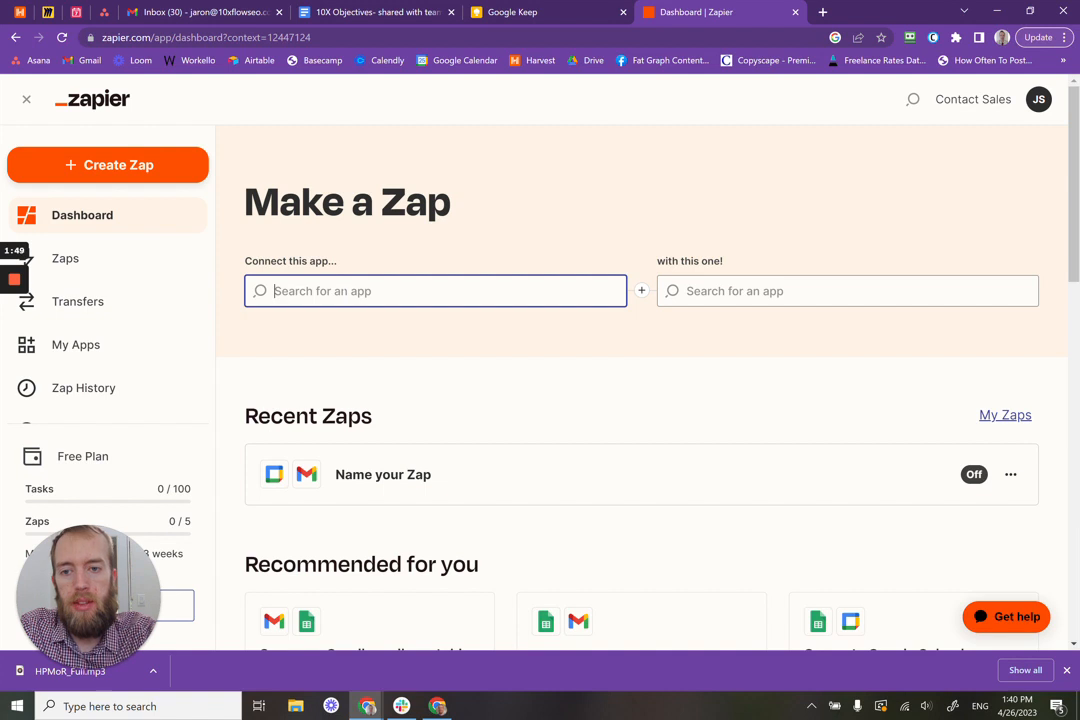
Step: Pick Google Forms as the trigger app and SMS by Zapier as the action app
{"action": "type", "text": "google"}
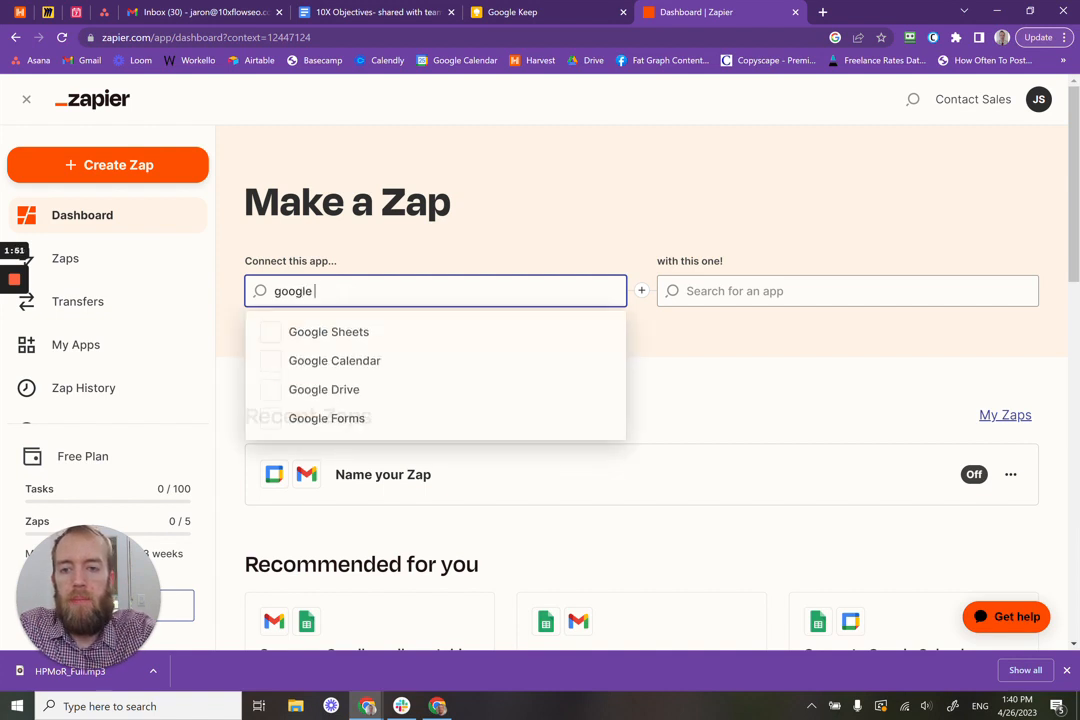
{"action": "left_click", "coordinate": [323, 418]}
{"action": "left_click", "coordinate": [760, 295]}
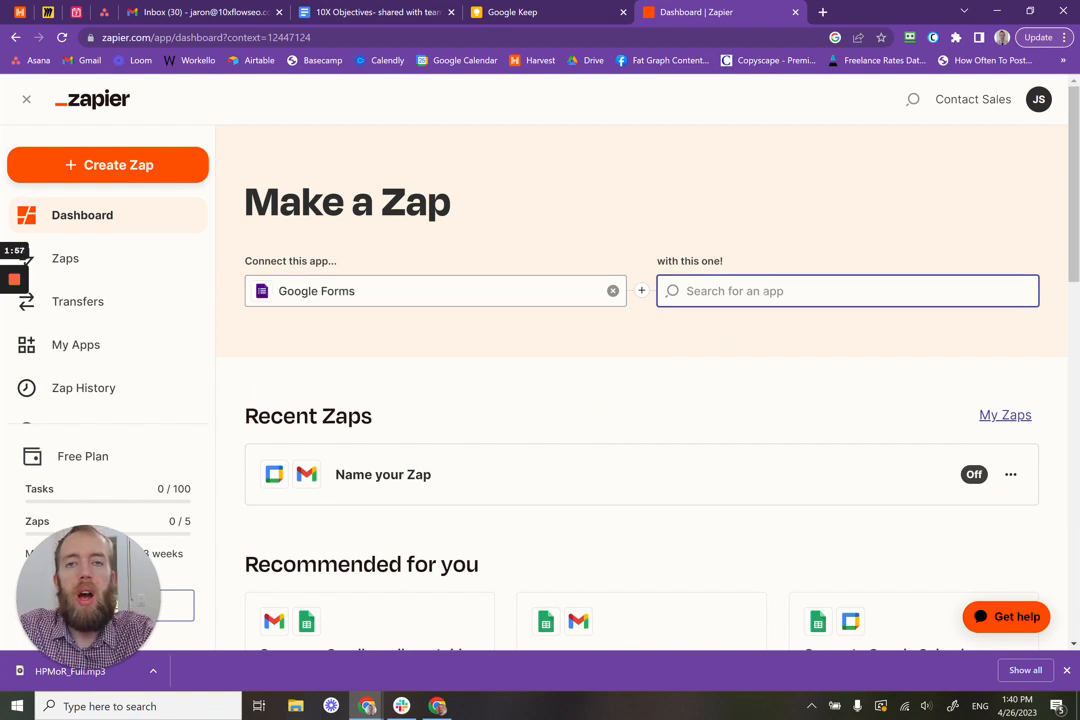
{"action": "type", "text": "sms"}
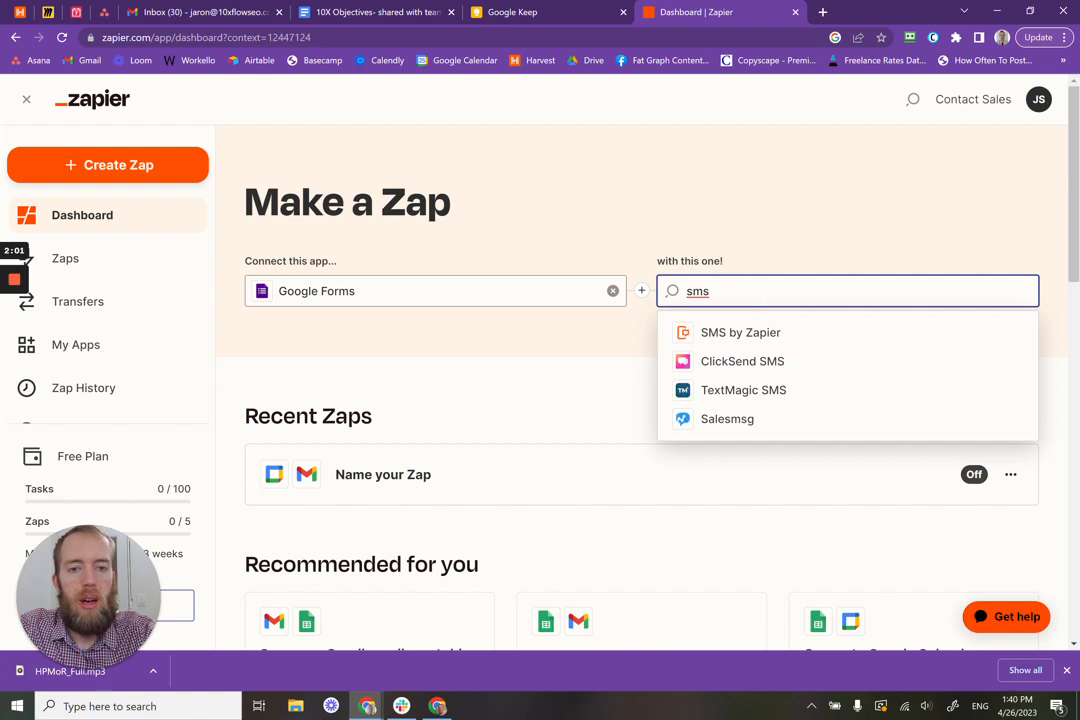
{"action": "left_click", "coordinate": [772, 334]}
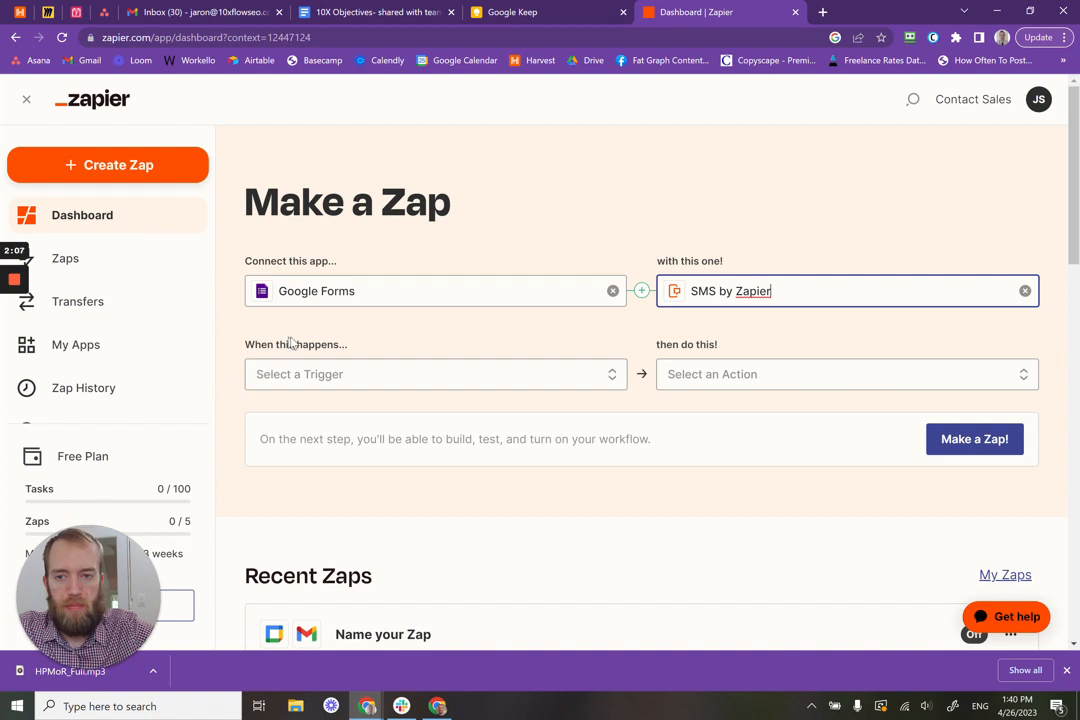
Step: Choose the New Form Response trigger and Send SMS action, then open the zap draft
{"action": "left_click", "coordinate": [579, 375]}
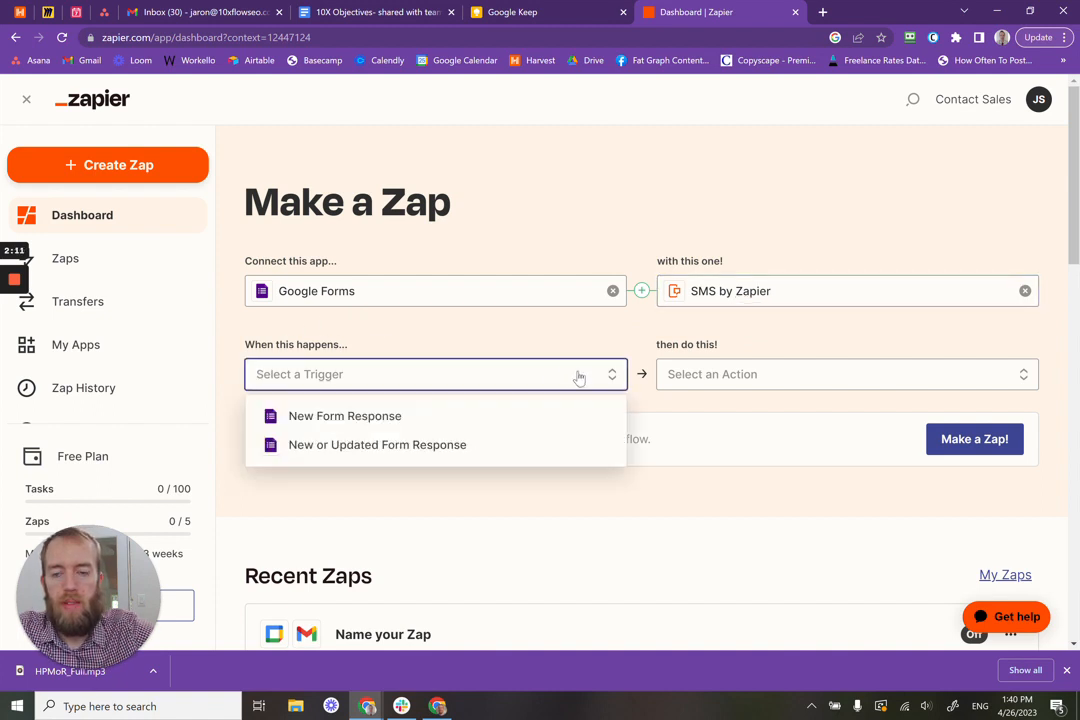
{"action": "left_click", "coordinate": [344, 417]}
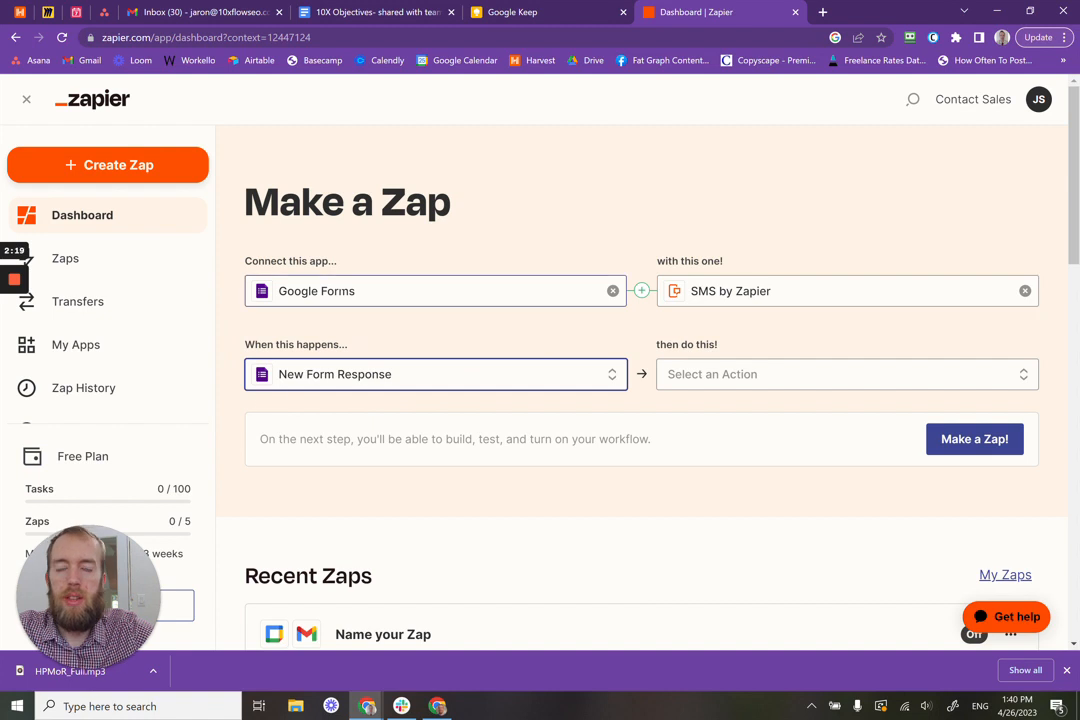
{"action": "left_click", "coordinate": [812, 382]}
{"action": "left_click", "coordinate": [772, 418]}
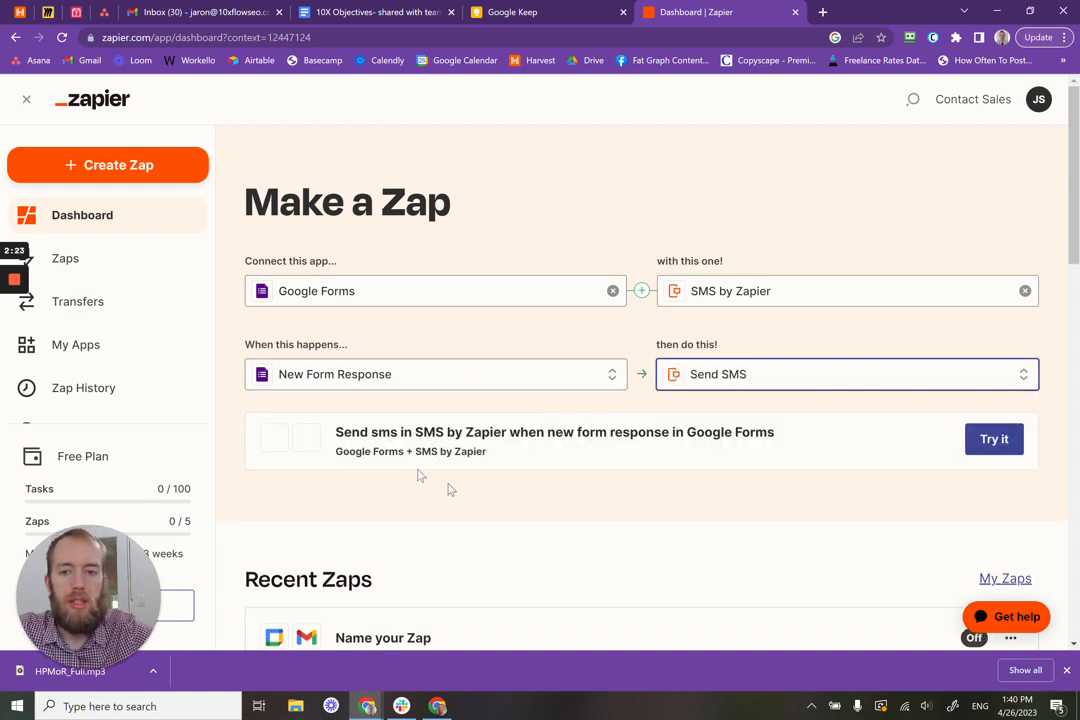
{"action": "left_click", "coordinate": [1000, 439]}
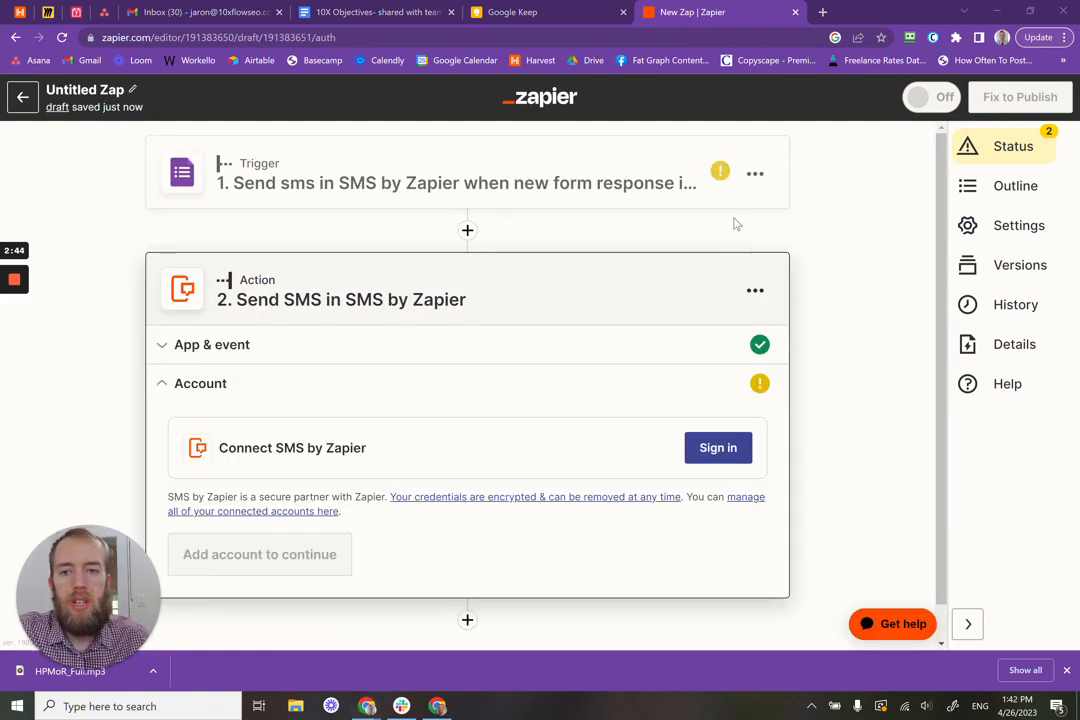
Step: Open the trigger step, review its App & event, and expand the Google Forms Account section
{"action": "left_click", "coordinate": [443, 190]}
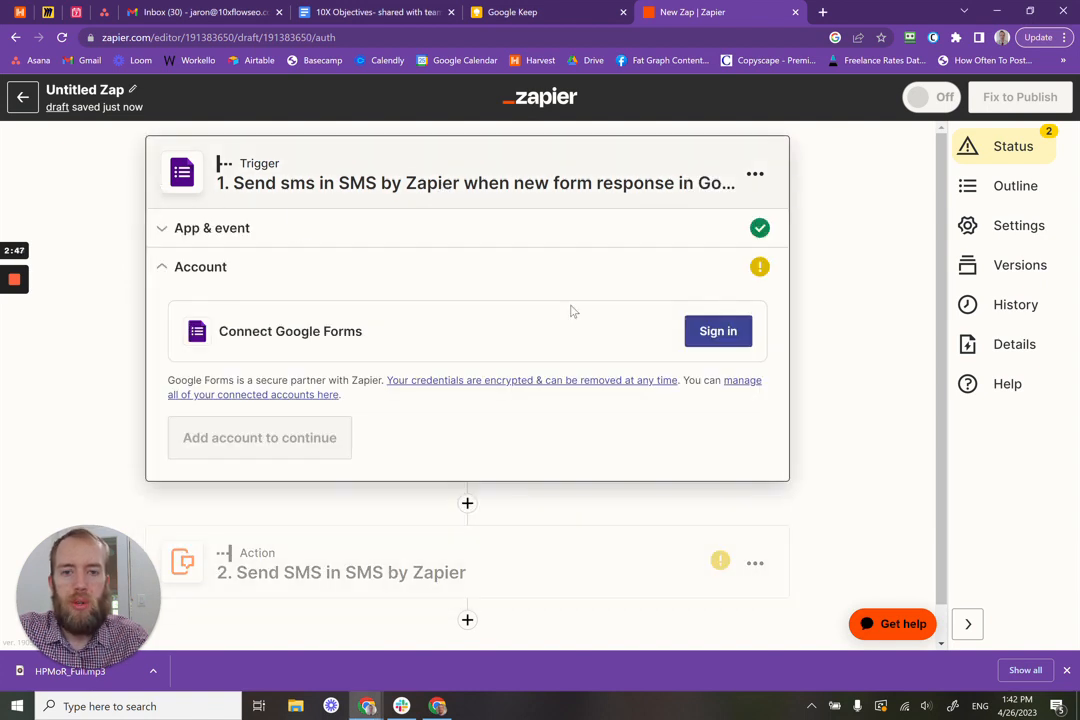
{"action": "left_click", "coordinate": [232, 233]}
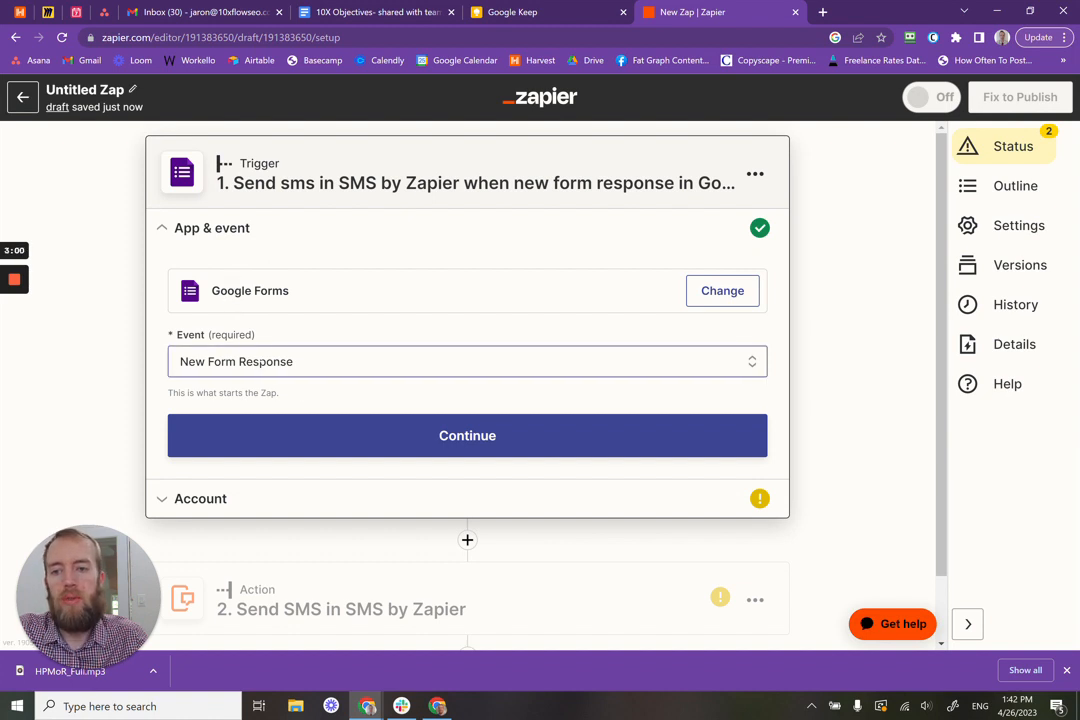
{"action": "left_click", "coordinate": [162, 500]}
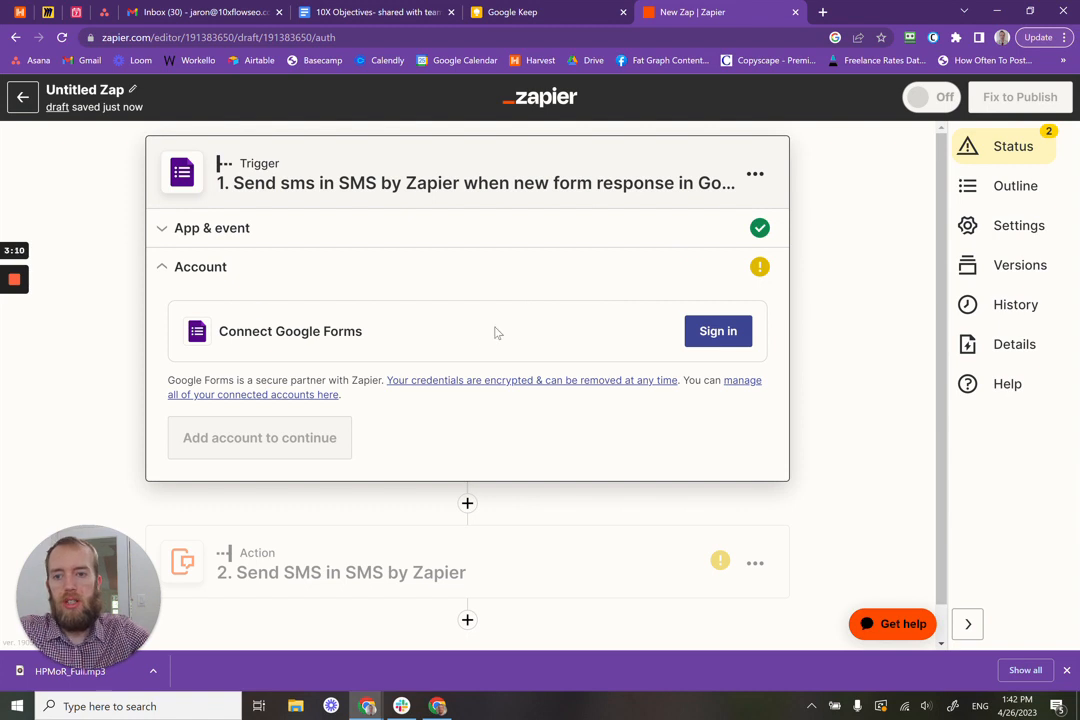
Step: Sign in with your Google account and allow Zapier access for Google Forms
{"action": "left_click", "coordinate": [729, 344]}
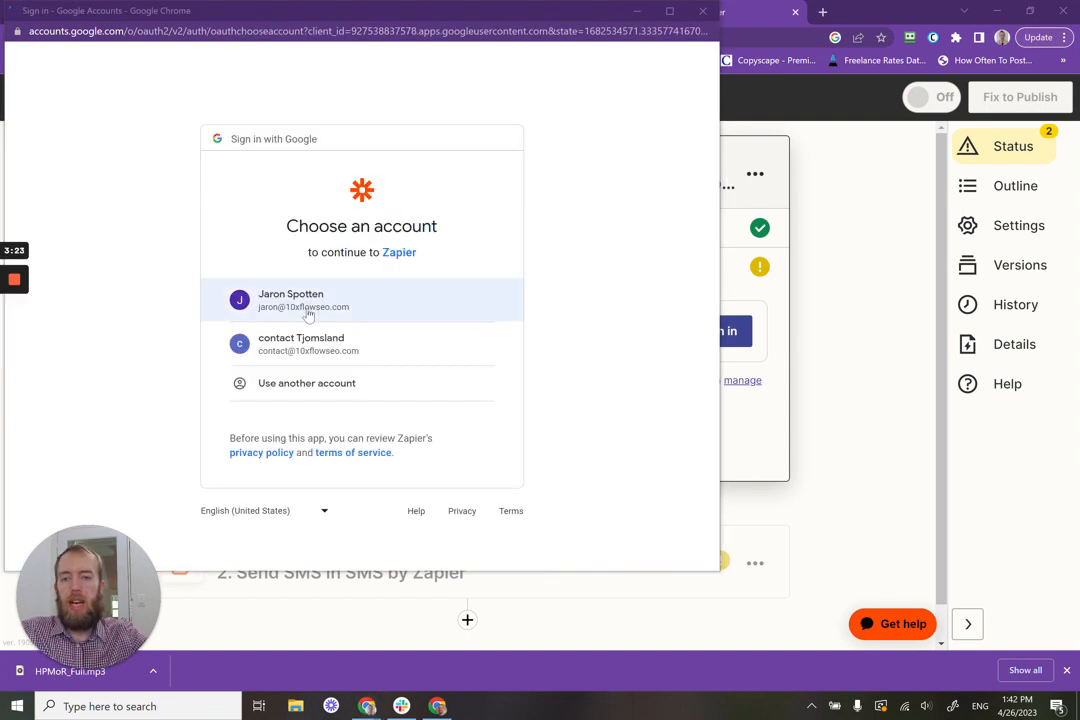
{"action": "left_click", "coordinate": [308, 305]}
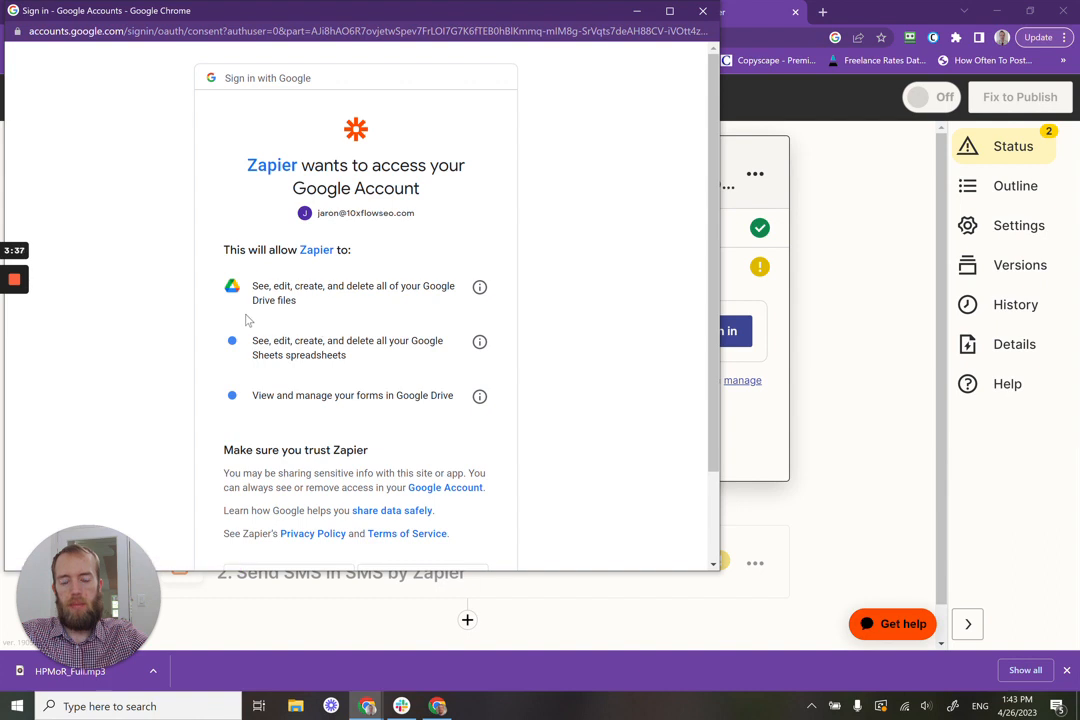
{"action": "scroll", "coordinate": [246, 316], "scroll_direction": "down", "scroll_amount": 1}
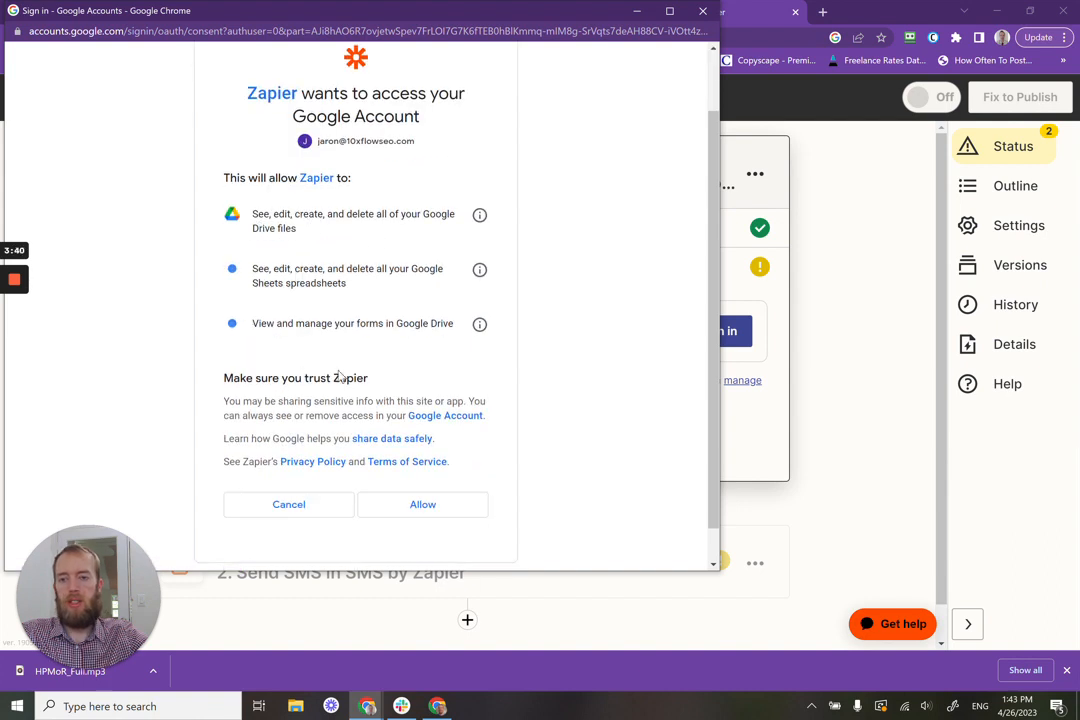
{"action": "scroll", "coordinate": [322, 259], "scroll_direction": "down", "scroll_amount": 1}
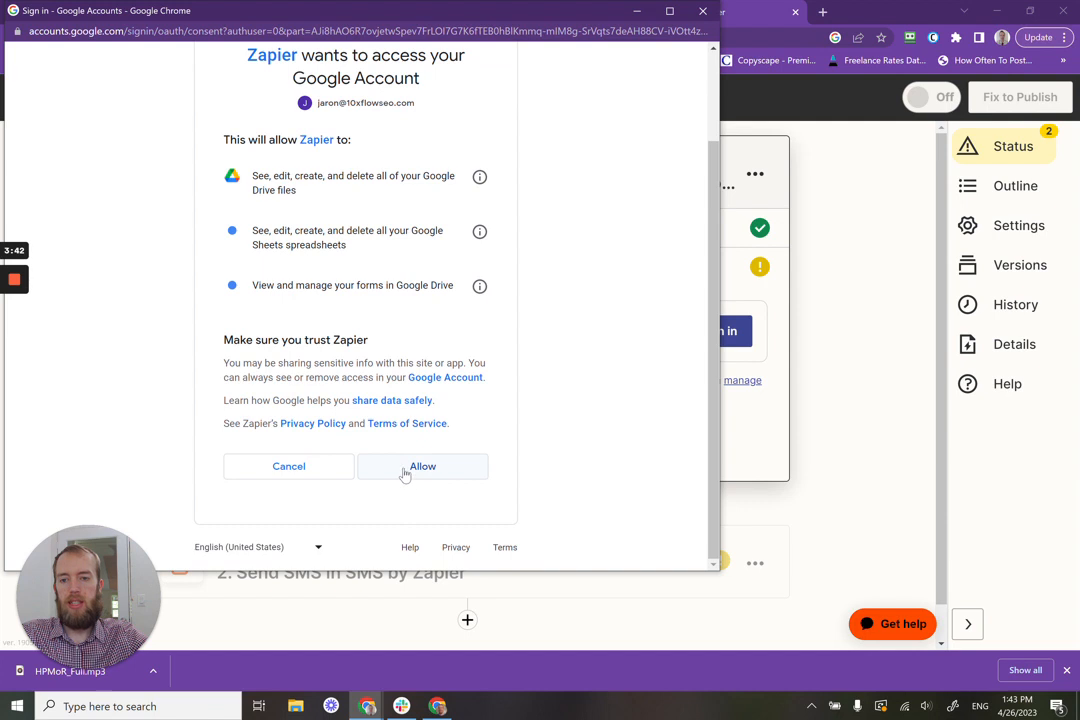
{"action": "left_click", "coordinate": [395, 476]}
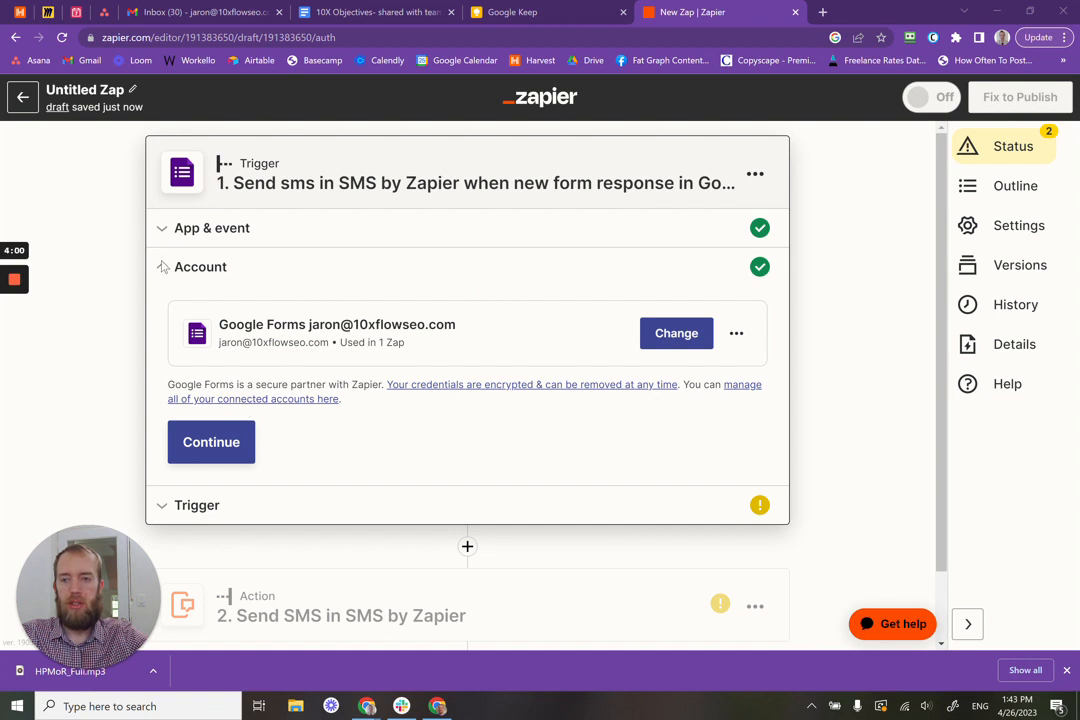
Step: Select Intake Form (shared drive) as the trigger's form
{"action": "left_click", "coordinate": [214, 452]}
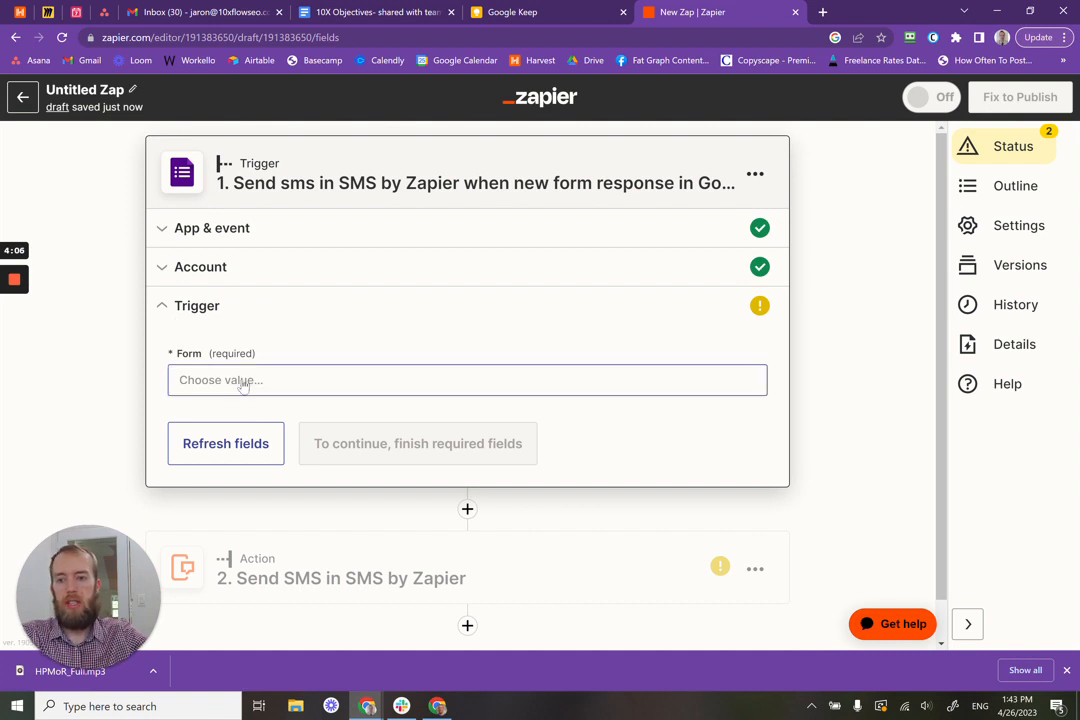
{"action": "left_click", "coordinate": [241, 381]}
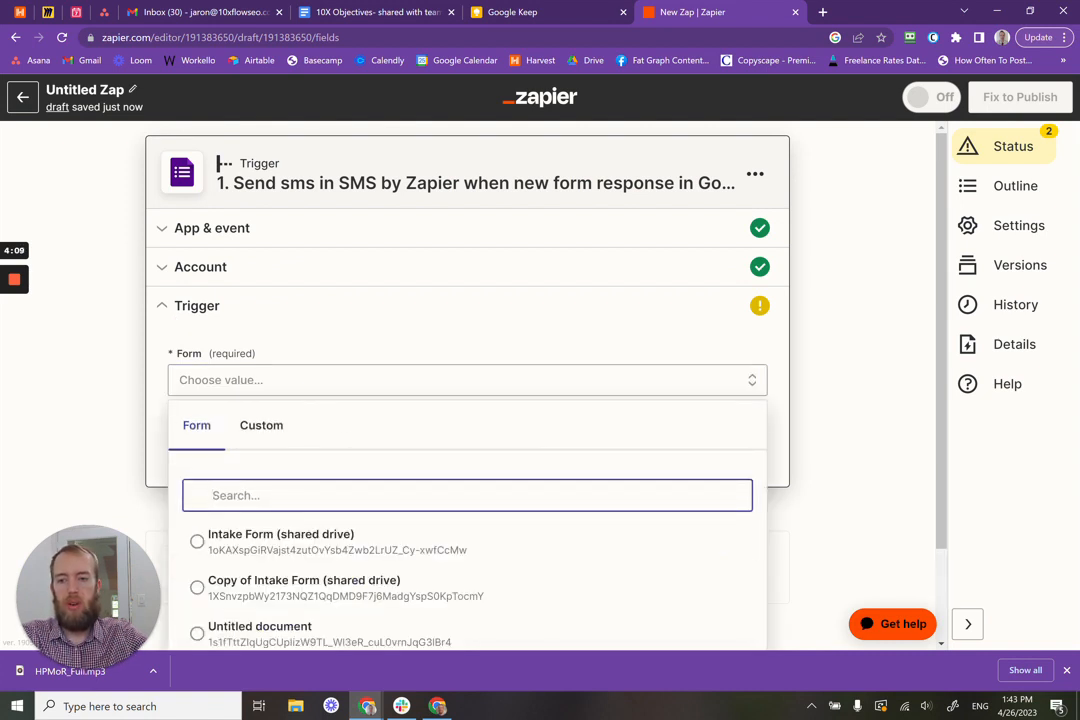
{"action": "scroll", "coordinate": [277, 489], "scroll_direction": "down", "scroll_amount": 1}
{"action": "left_click", "coordinate": [270, 430]}
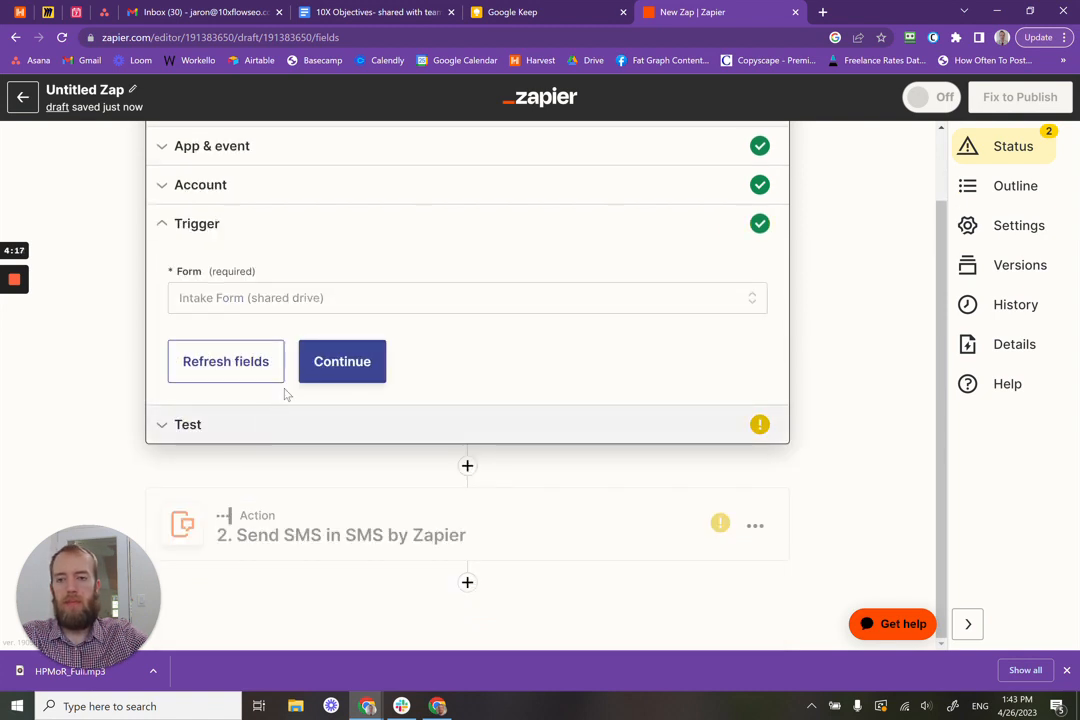
{"action": "scroll", "coordinate": [460, 340], "scroll_direction": "up", "scroll_amount": 1}
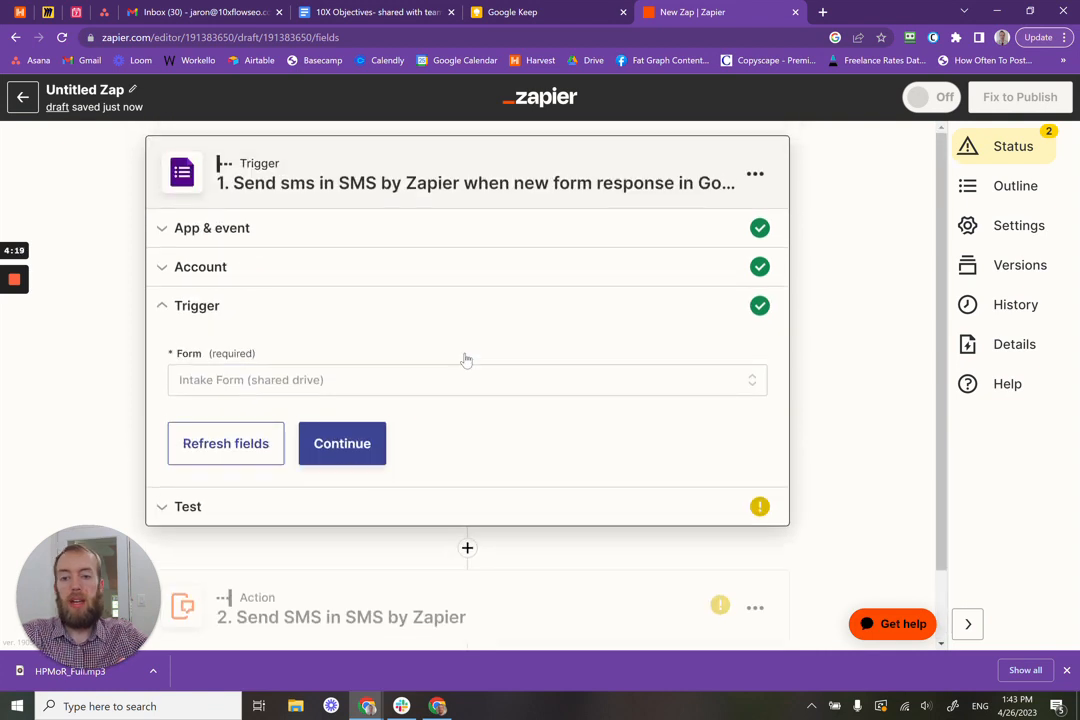
Step: Close the form list keeping Intake Form (shared drive) and continue to the trigger test
{"action": "left_click", "coordinate": [412, 386]}
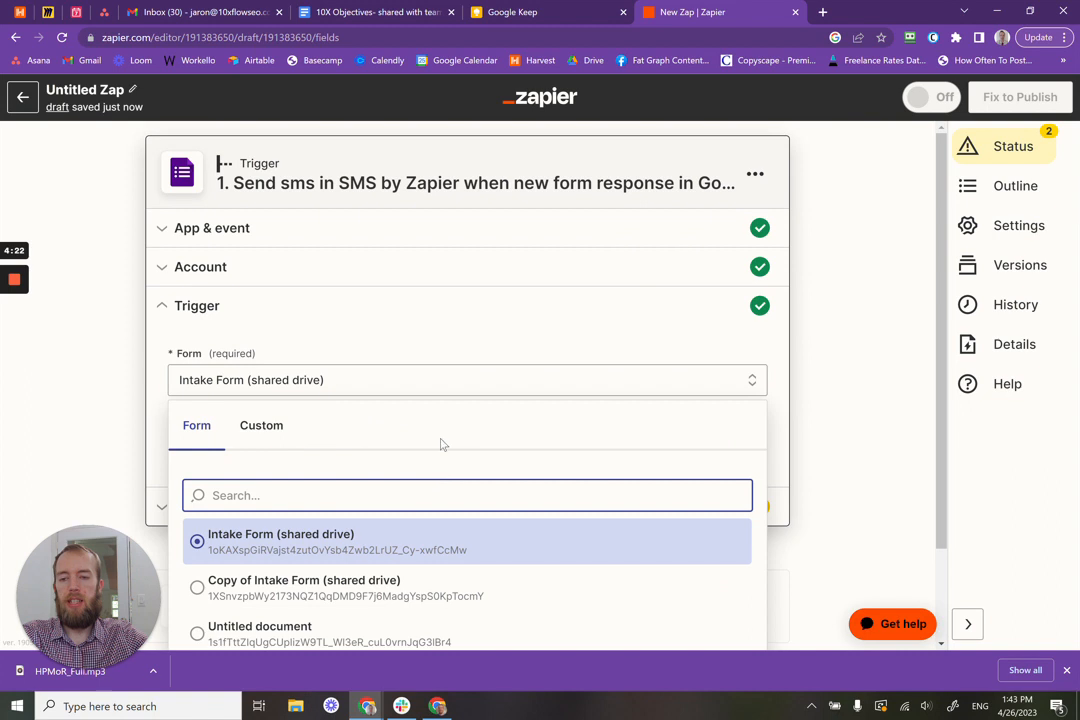
{"action": "left_click", "coordinate": [438, 388]}
{"action": "left_click", "coordinate": [438, 388]}
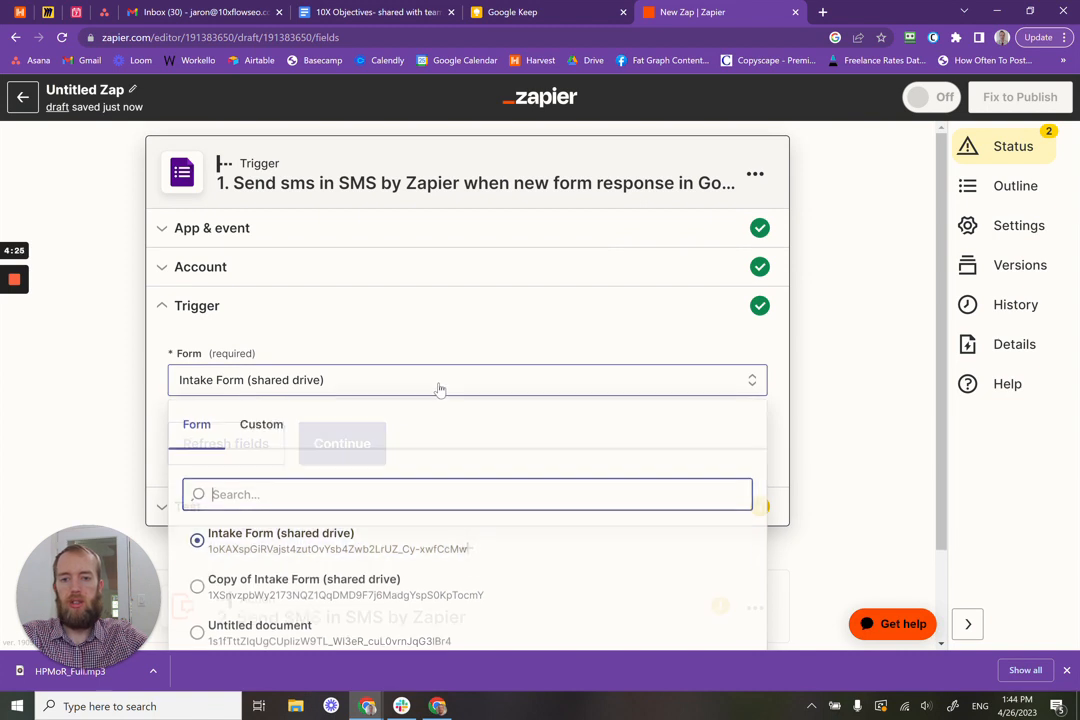
{"action": "left_click", "coordinate": [674, 386]}
{"action": "left_click", "coordinate": [545, 372]}
{"action": "left_click", "coordinate": [150, 388]}
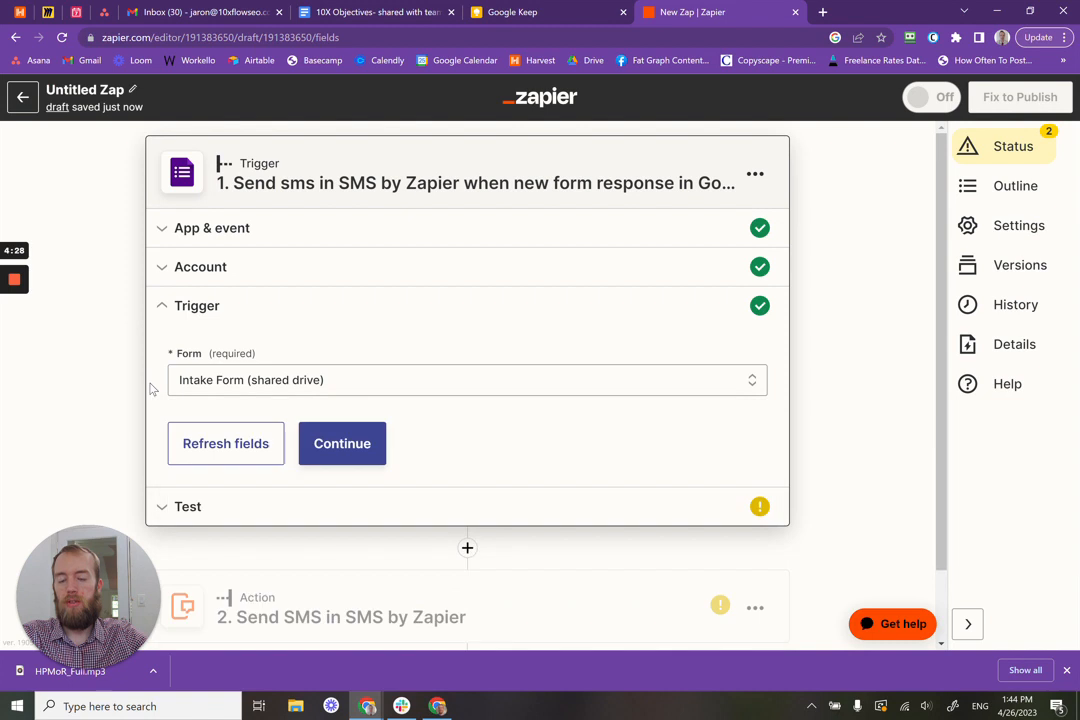
{"action": "left_click", "coordinate": [351, 453]}
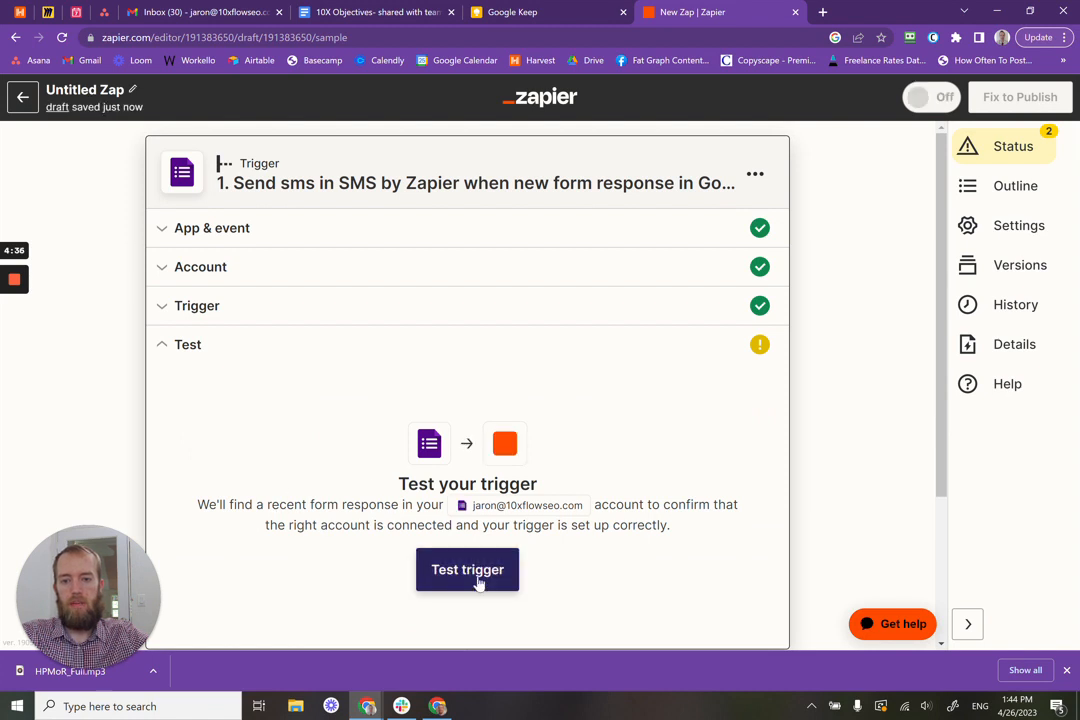
Step: Run the trigger test to fetch sample Form Response B
{"action": "left_click", "coordinate": [474, 572]}
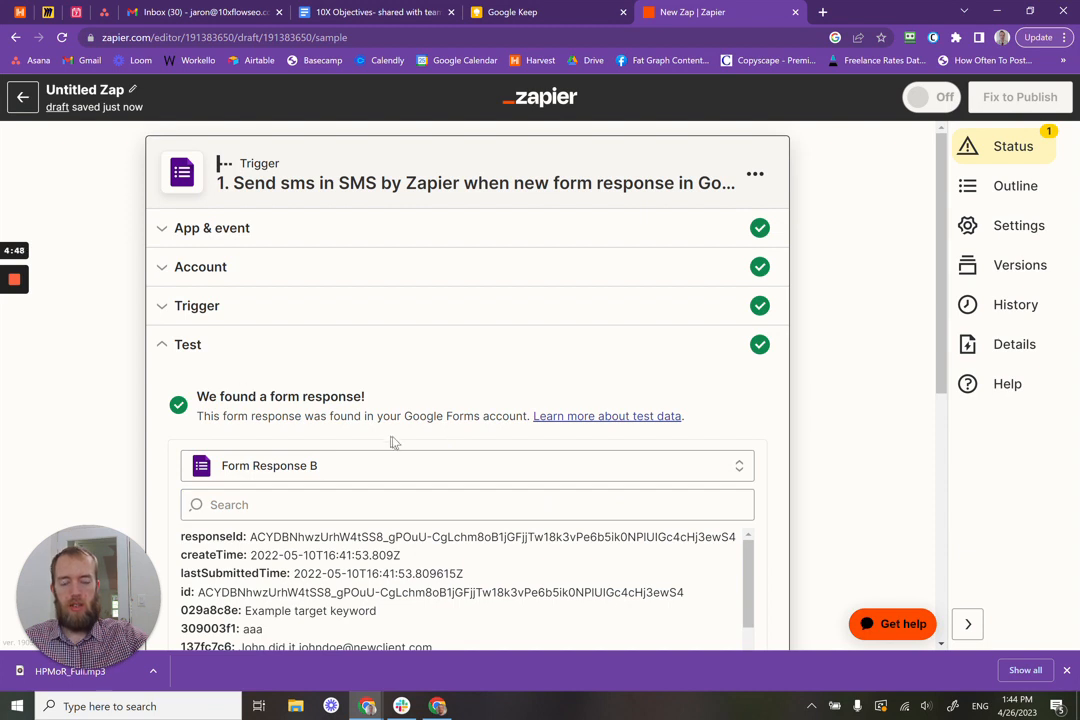
{"action": "scroll", "coordinate": [282, 410], "scroll_direction": "down", "scroll_amount": 1}
{"action": "scroll", "coordinate": [282, 410], "scroll_direction": "up", "scroll_amount": 1}
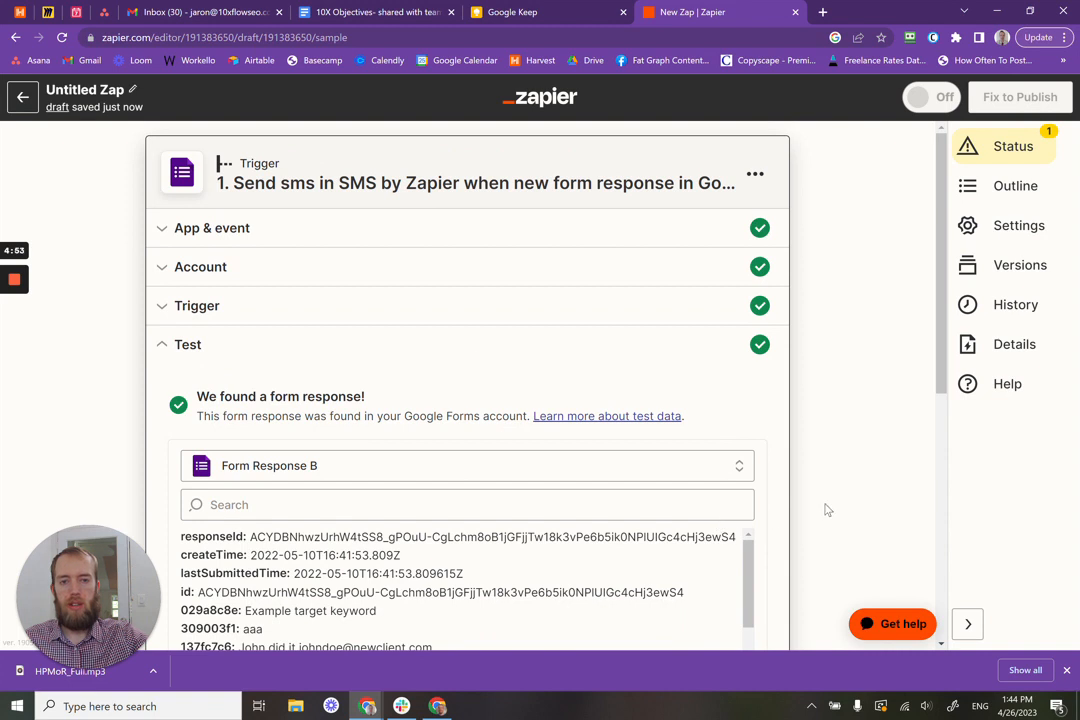
{"action": "left_click", "coordinate": [14, 340]}
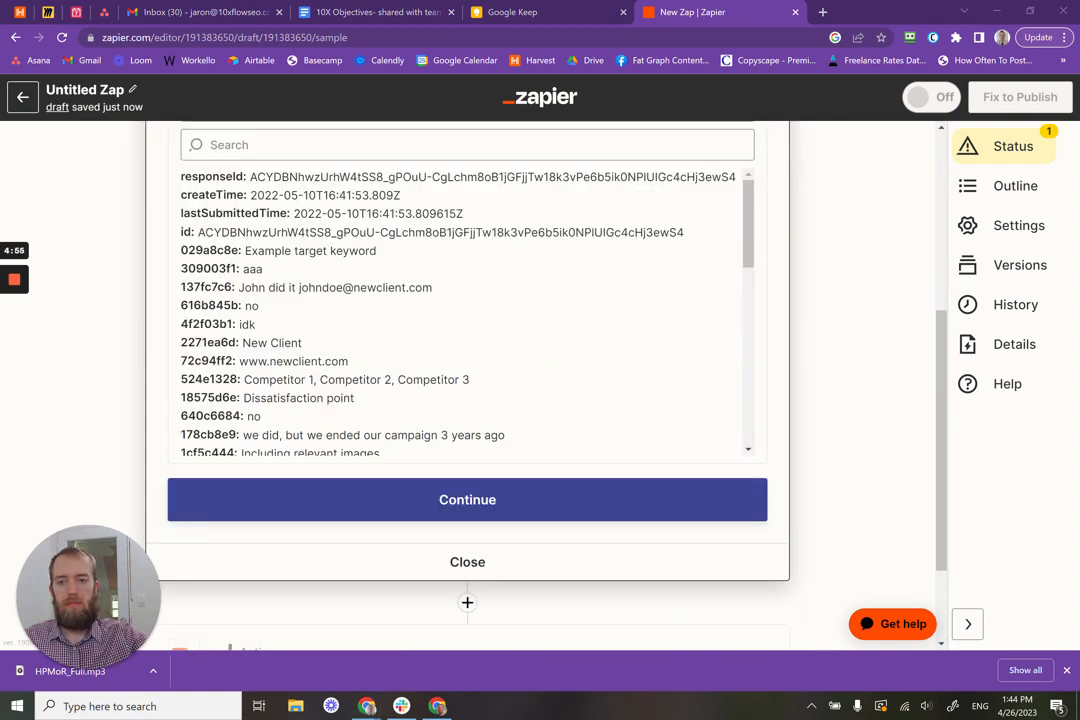
{"action": "scroll", "coordinate": [233, 290], "scroll_direction": "up", "scroll_amount": 1}
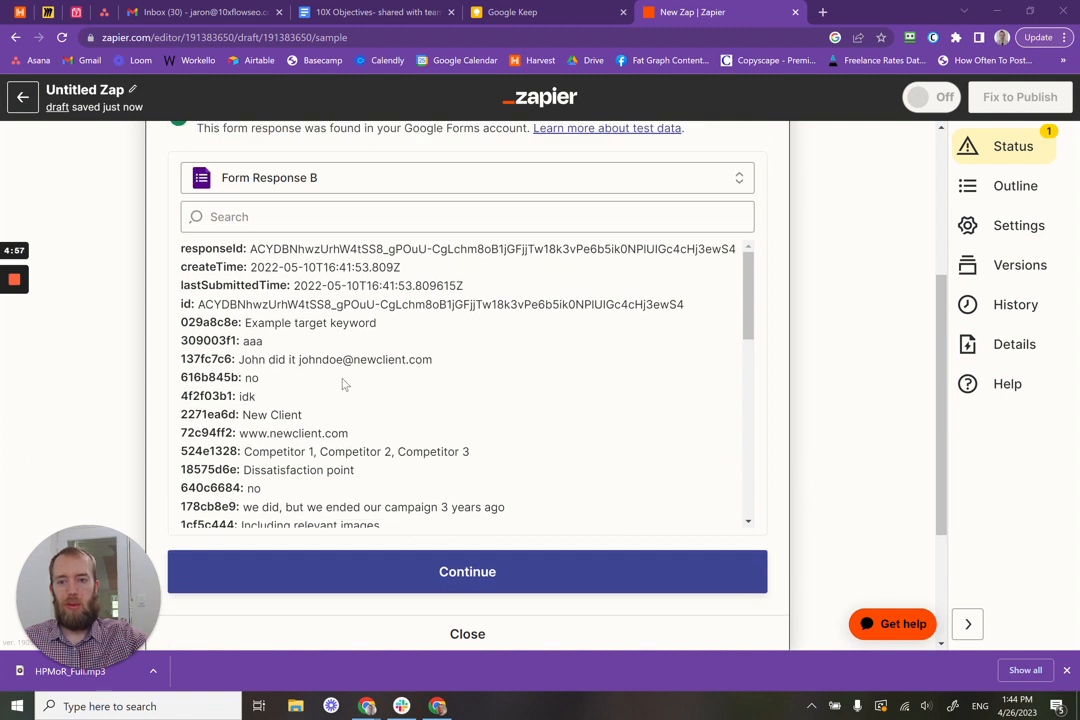
Step: Review the sample's fields, including the respondent email, and continue to the SMS action
{"action": "left_click_drag", "start_coordinate": [300, 360], "coordinate": [408, 395]}
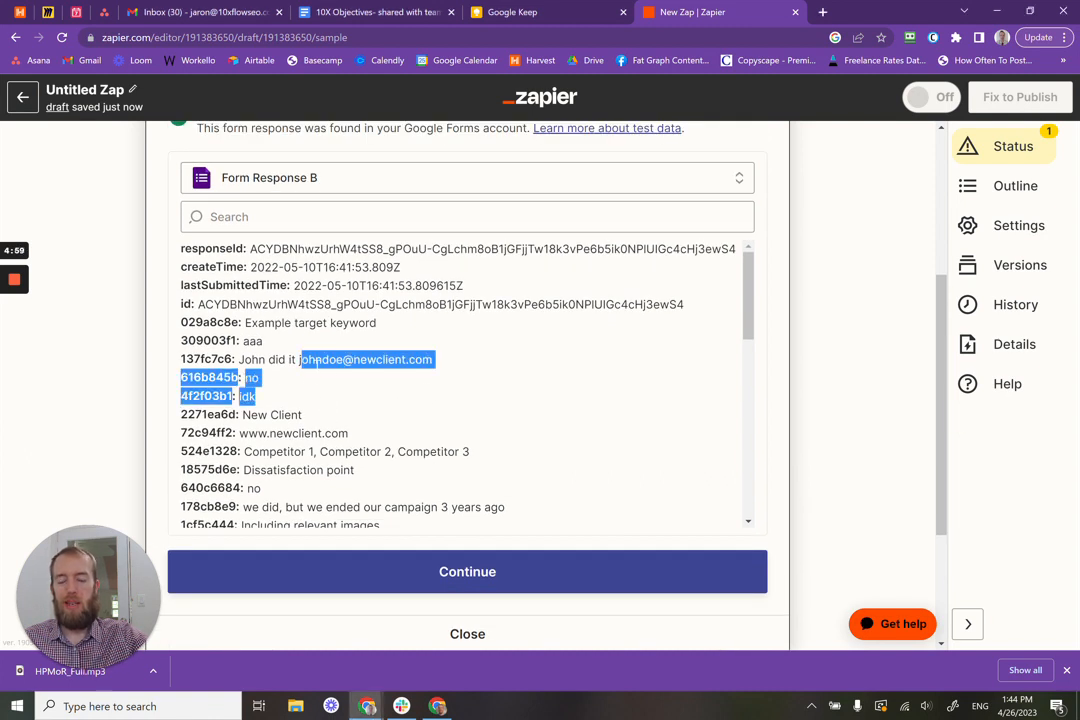
{"action": "left_click", "coordinate": [312, 425]}
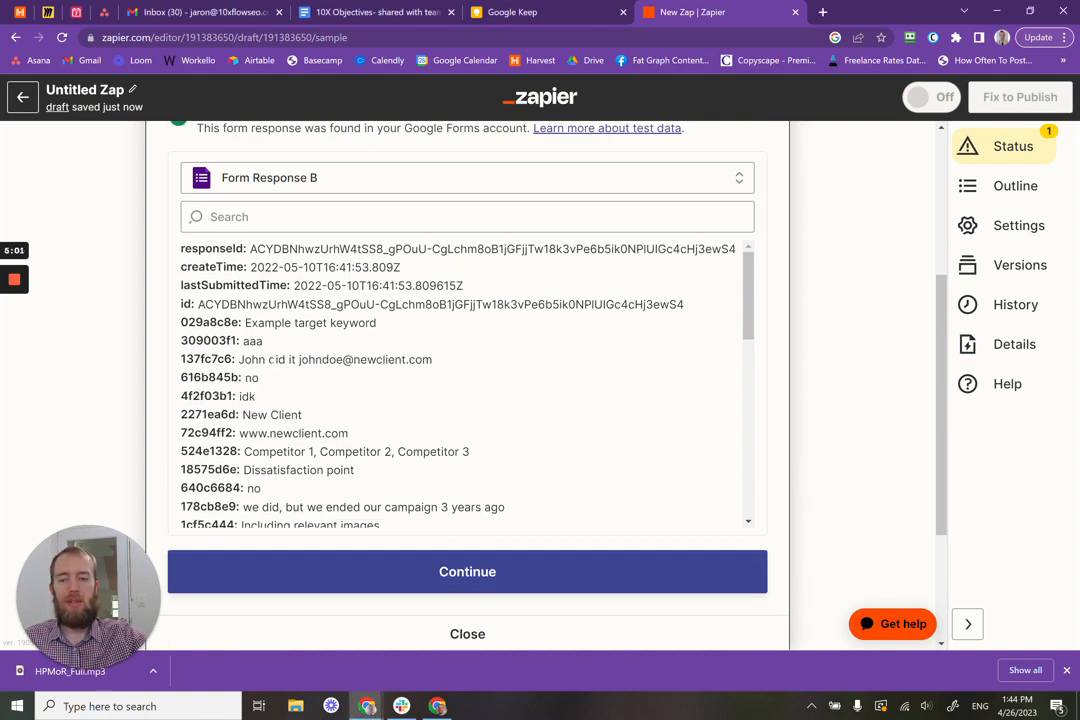
{"action": "scroll", "coordinate": [300, 390], "scroll_direction": "up", "scroll_amount": 2}
{"action": "scroll", "coordinate": [298, 386], "scroll_direction": "down", "scroll_amount": 3}
{"action": "scroll", "coordinate": [294, 381], "scroll_direction": "up", "scroll_amount": 1}
{"action": "scroll", "coordinate": [292, 380], "scroll_direction": "up", "scroll_amount": 1}
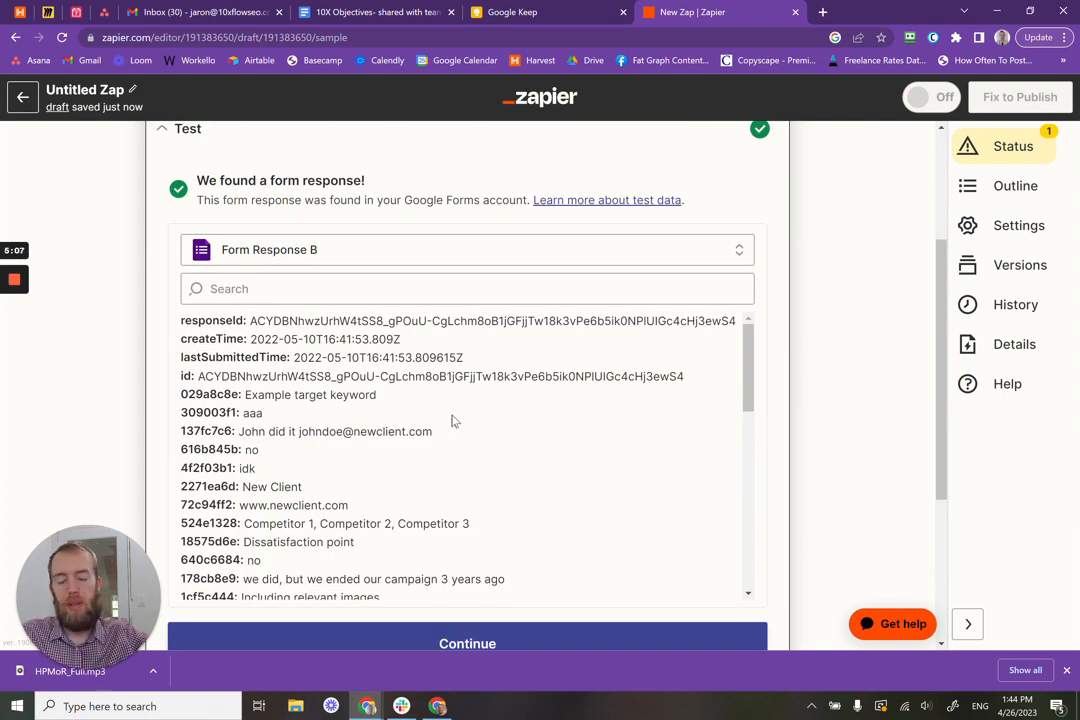
{"action": "scroll", "coordinate": [475, 448], "scroll_direction": "down", "scroll_amount": 2}
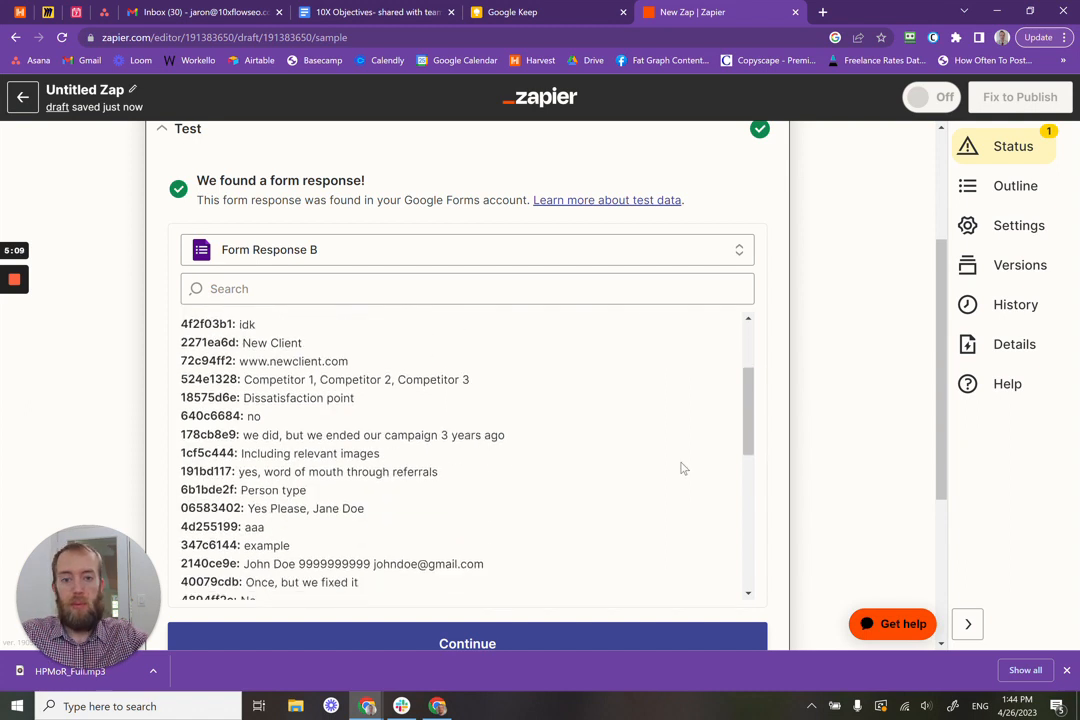
{"action": "scroll", "coordinate": [780, 480], "scroll_direction": "down", "scroll_amount": 1}
{"action": "left_click_drag", "start_coordinate": [750, 354], "coordinate": [774, 491]}
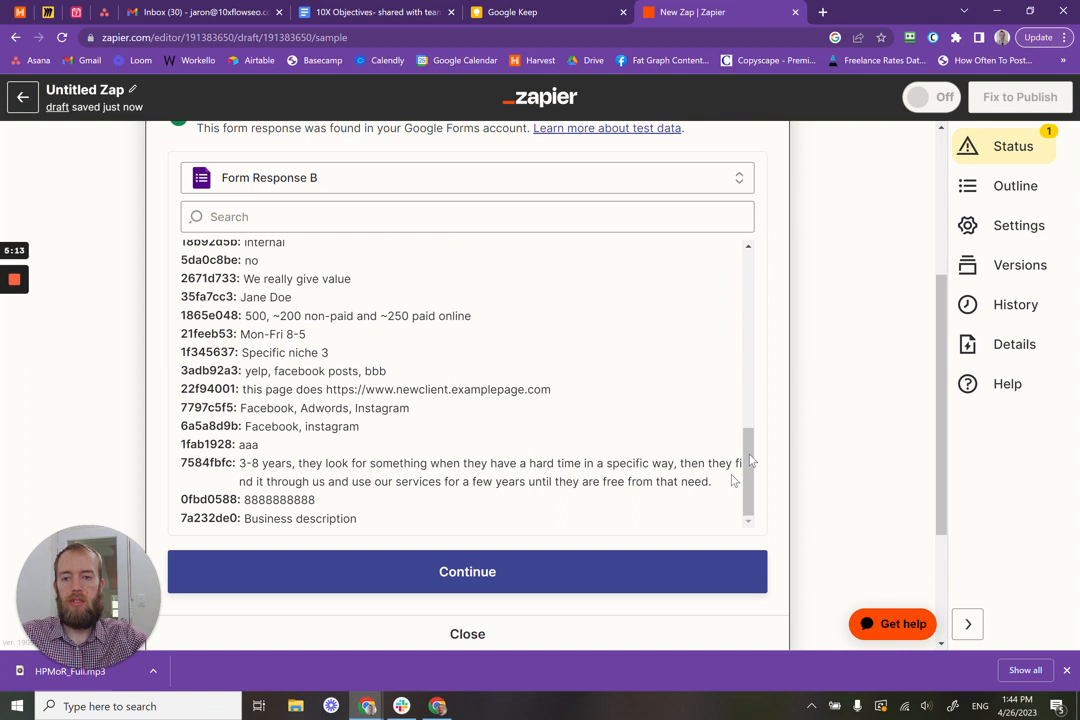
{"action": "scroll", "coordinate": [607, 435], "scroll_direction": "down", "scroll_amount": 1}
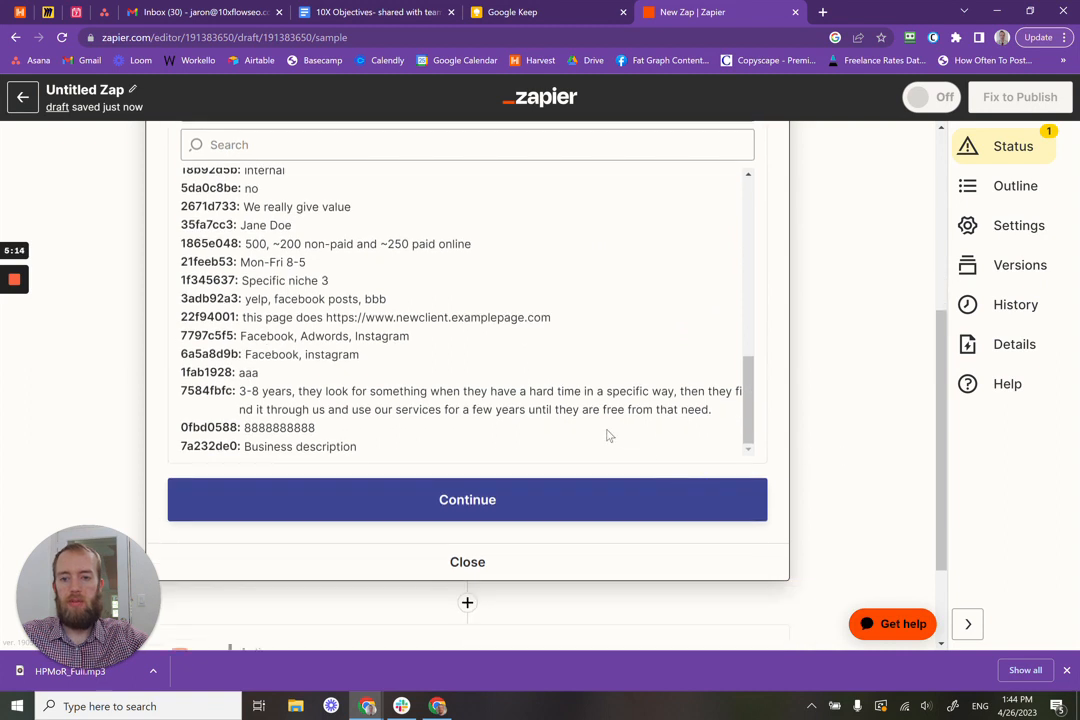
{"action": "left_click", "coordinate": [550, 499]}
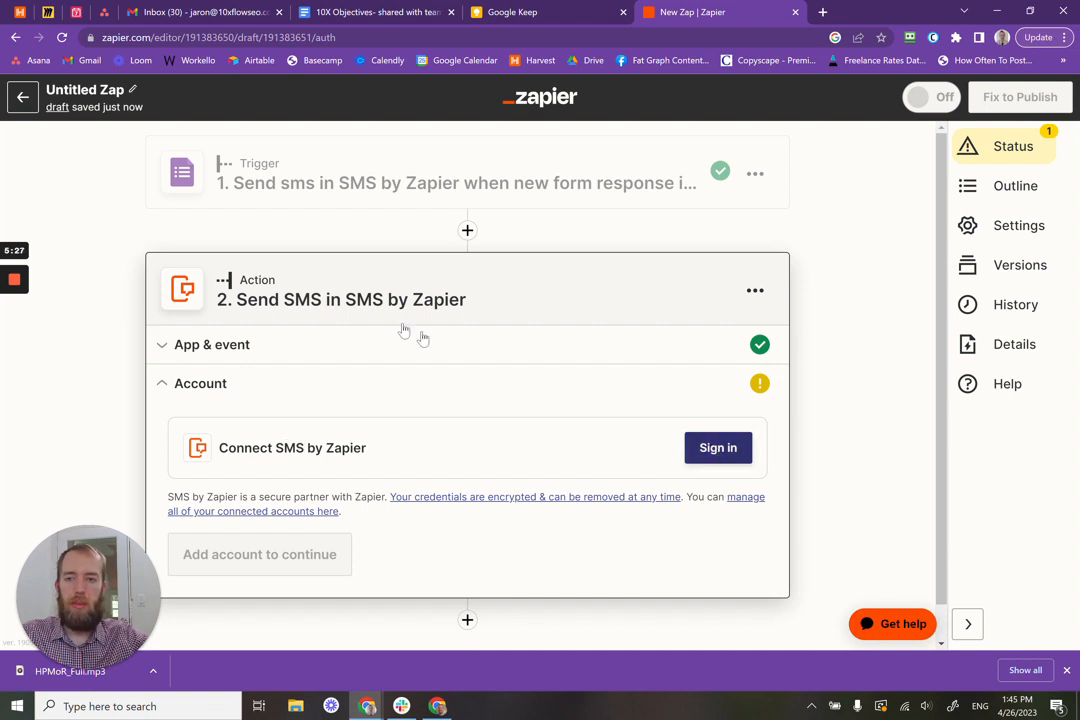
Step: Start the SMS by Zapier connection, enter the destination phone number, and request an SMS PIN
{"action": "left_click", "coordinate": [717, 450]}
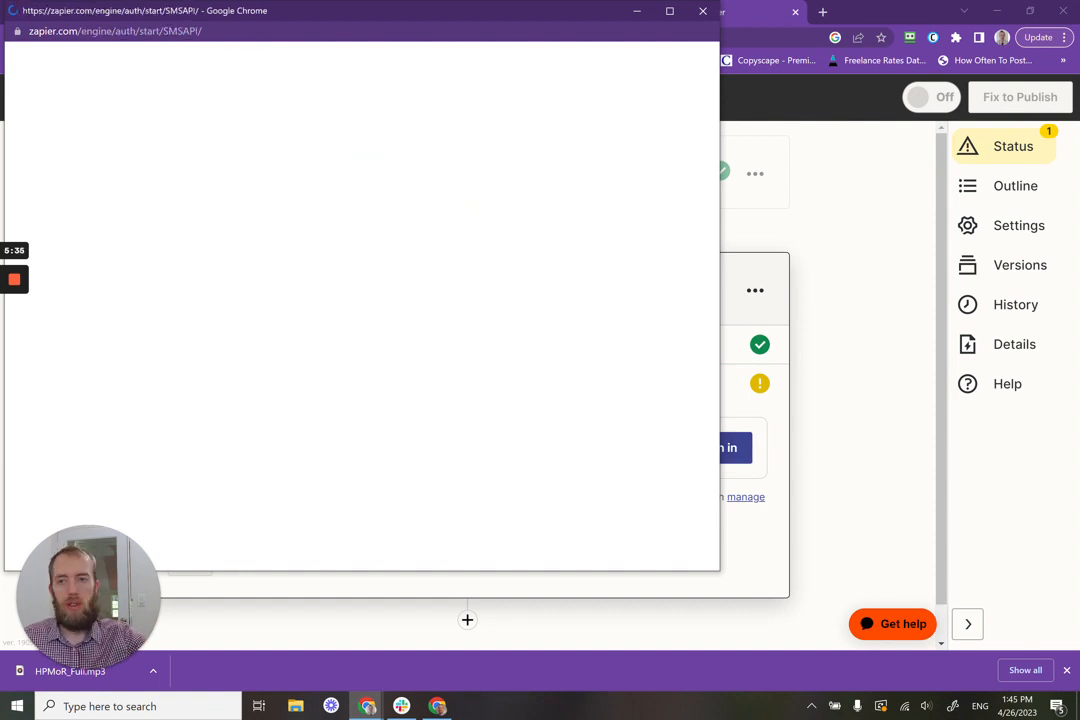
{"action": "left_click_drag", "start_coordinate": [279, 20], "coordinate": [383, 64]}
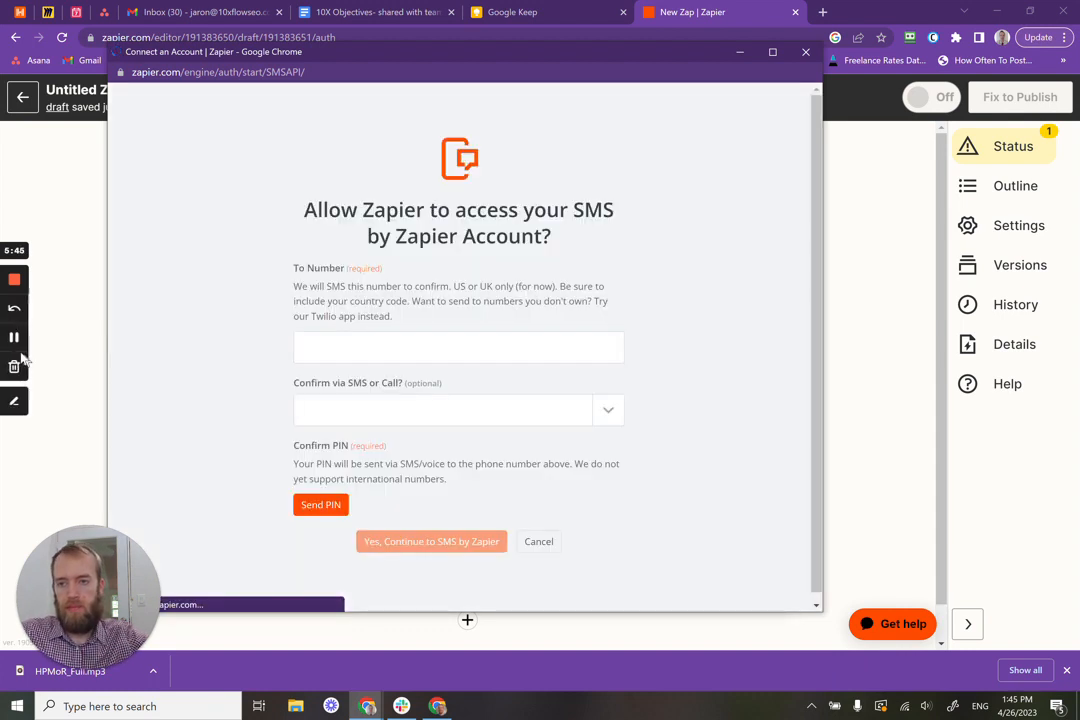
{"action": "left_click", "coordinate": [14, 338]}
{"action": "left_click", "coordinate": [14, 338]}
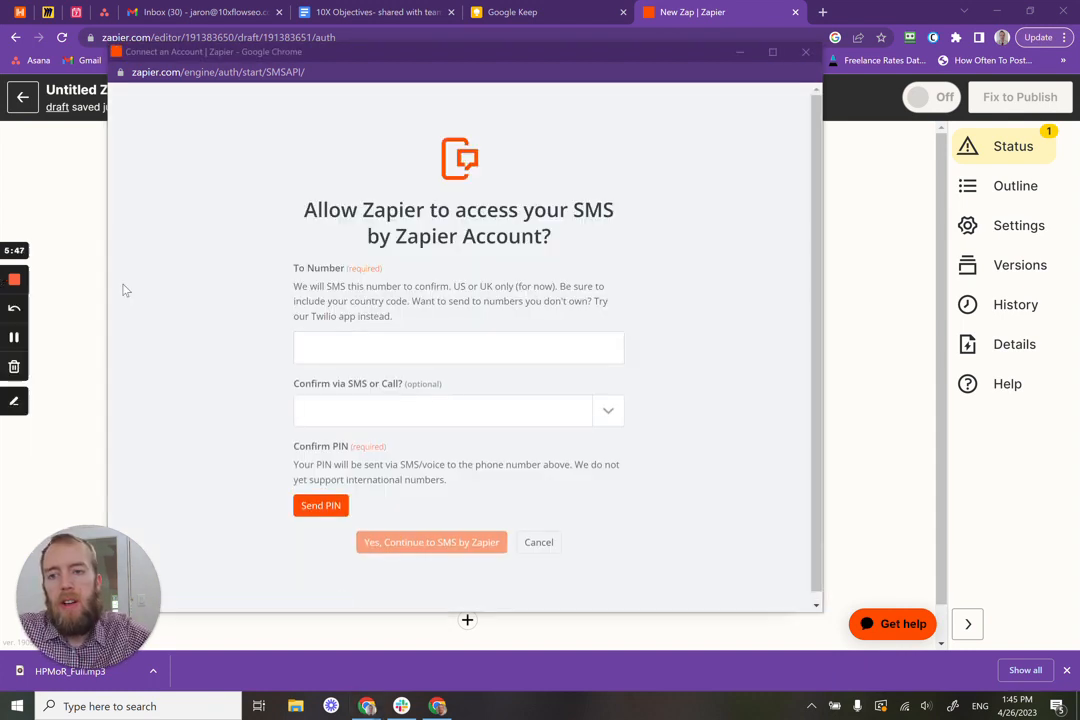
{"action": "left_click", "coordinate": [396, 351]}
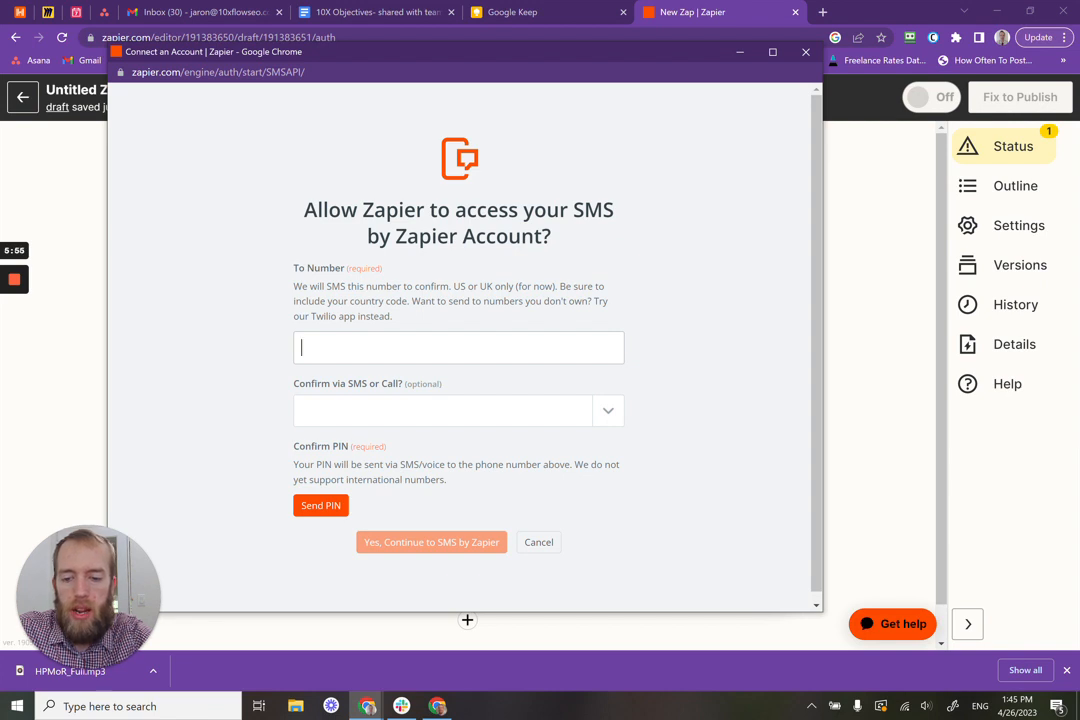
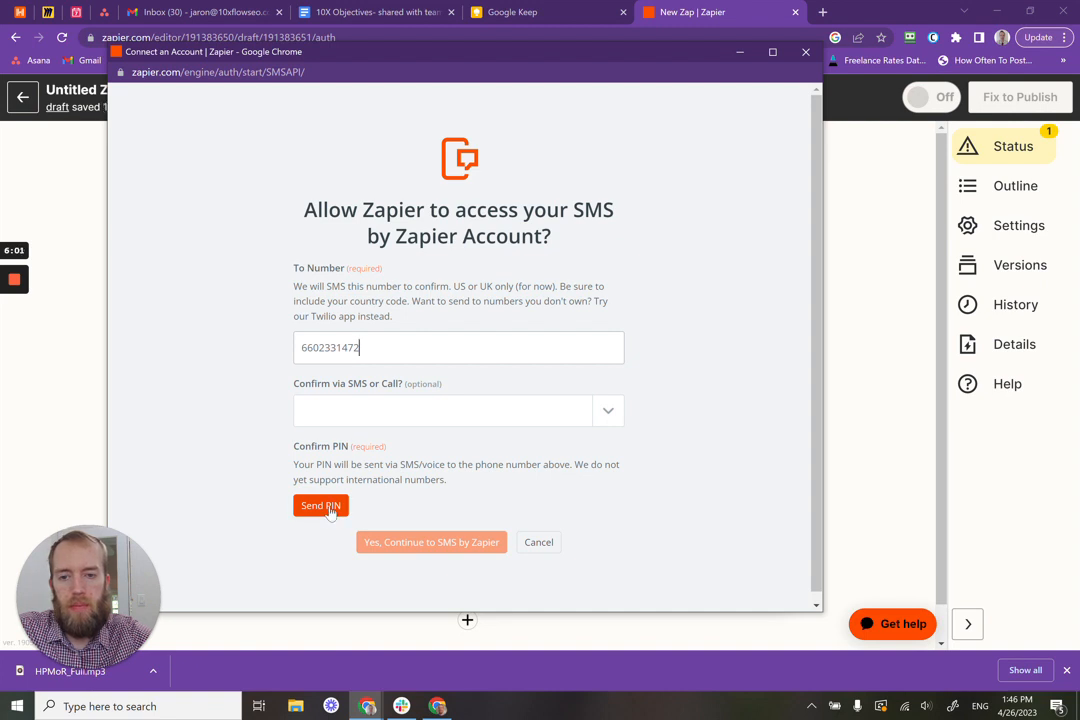
{"action": "left_click", "coordinate": [333, 508]}
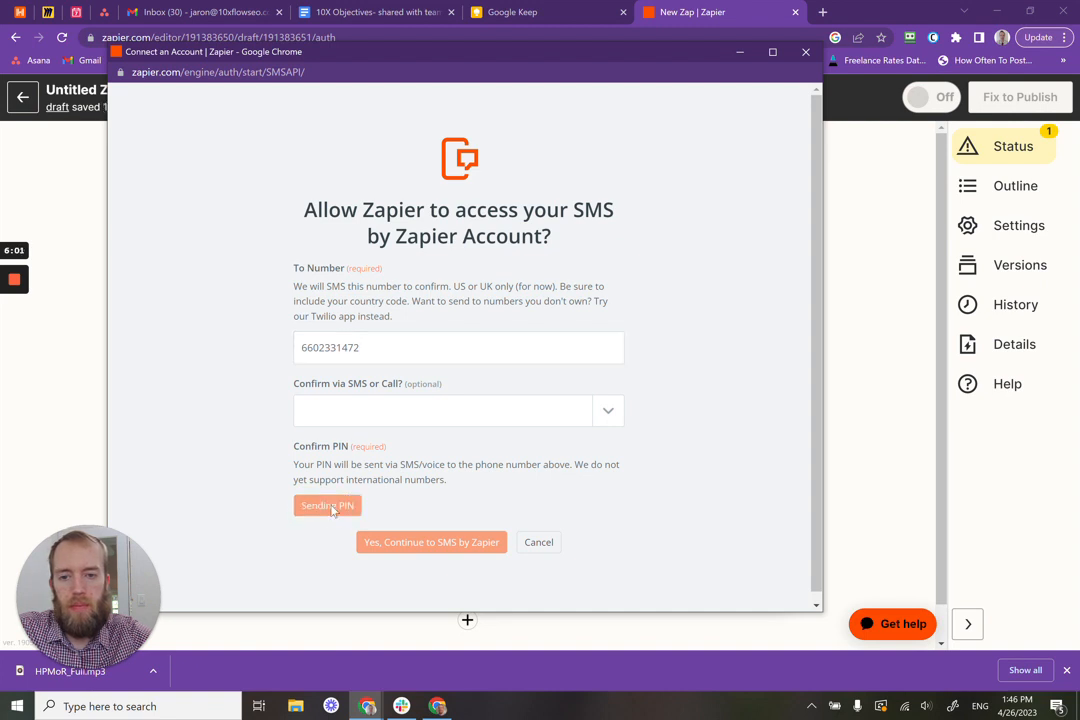
{"action": "left_click", "coordinate": [608, 416]}
{"action": "left_click", "coordinate": [425, 443]}
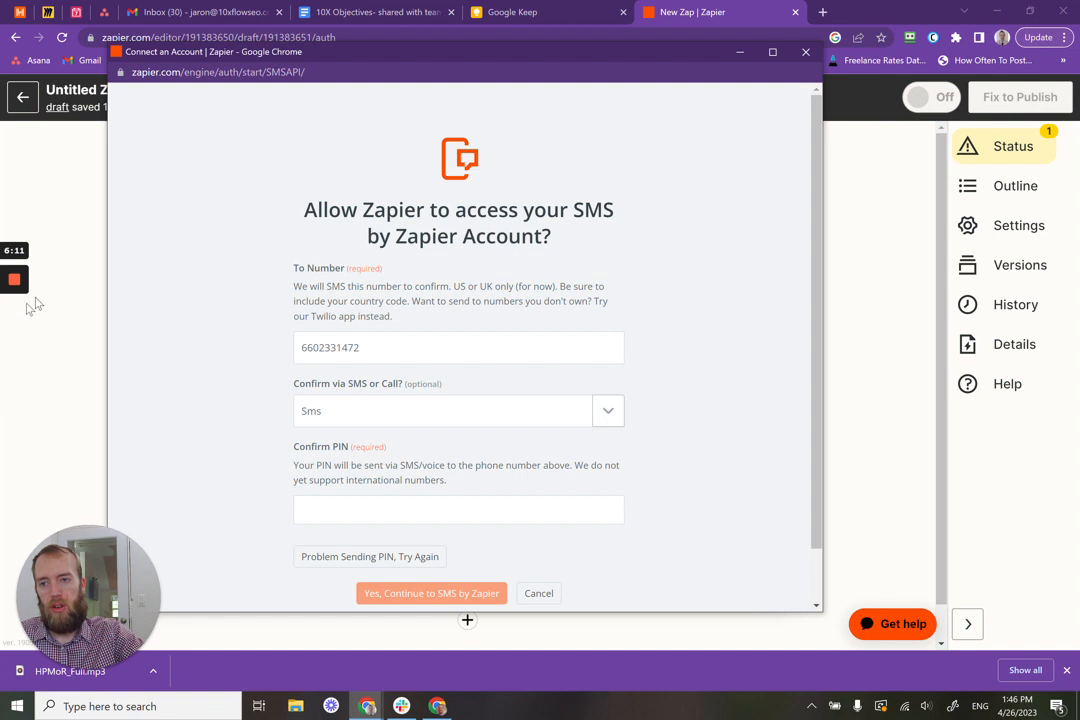
Step: Add the +1 country code to the phone number, resend the PIN, and confirm the connection
{"action": "mouse_move", "coordinate": [17, 340]}
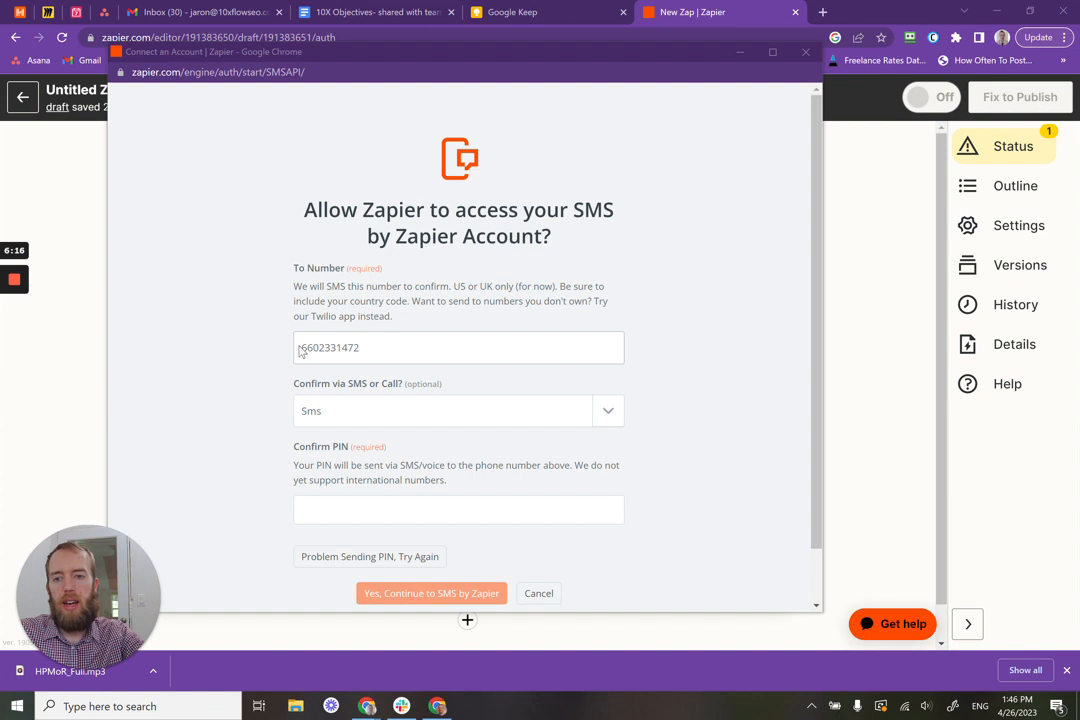
{"action": "left_click_drag", "start_coordinate": [293, 285], "coordinate": [410, 301]}
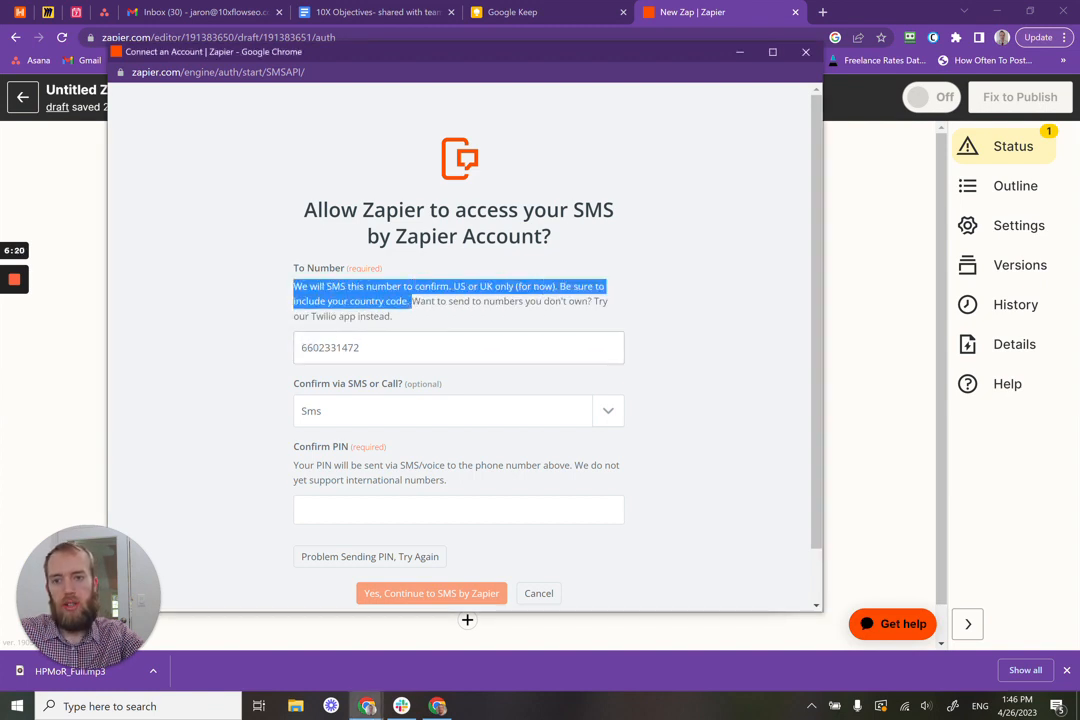
{"action": "left_click", "coordinate": [304, 348]}
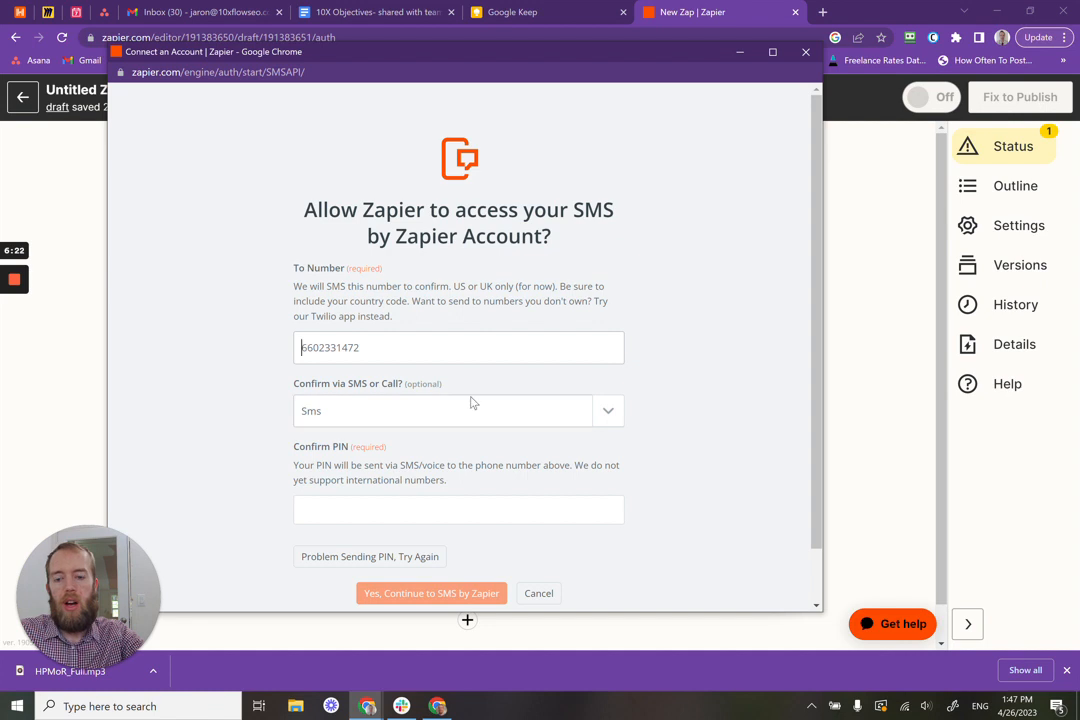
{"action": "type", "text": "1"}
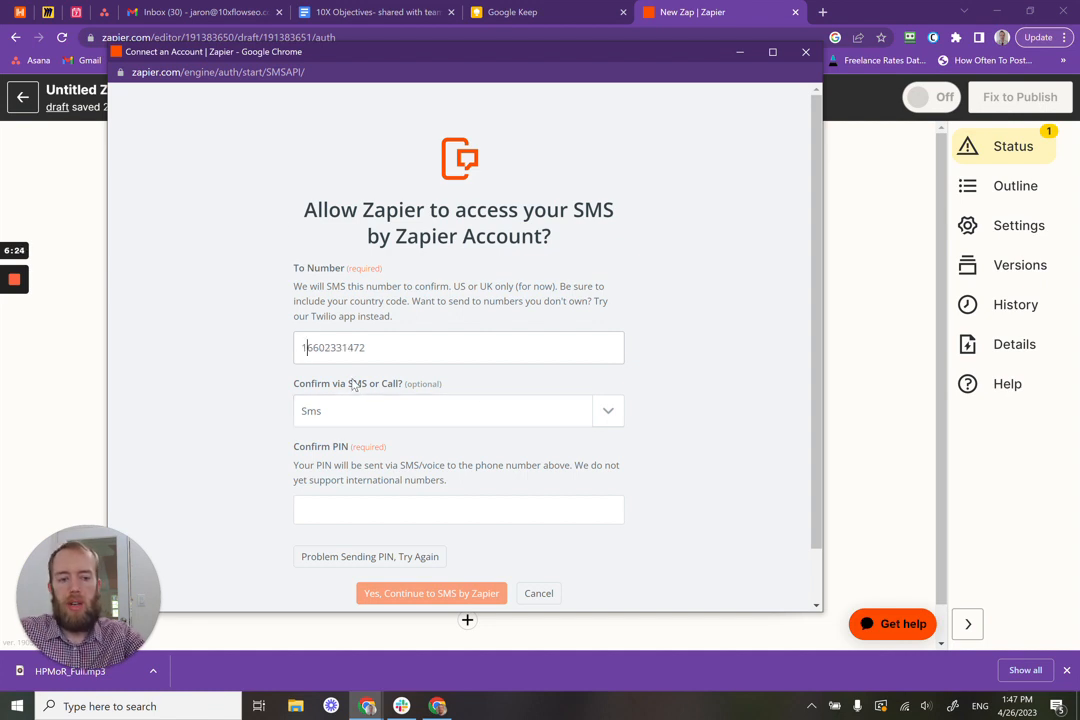
{"action": "type", "text": "+"}
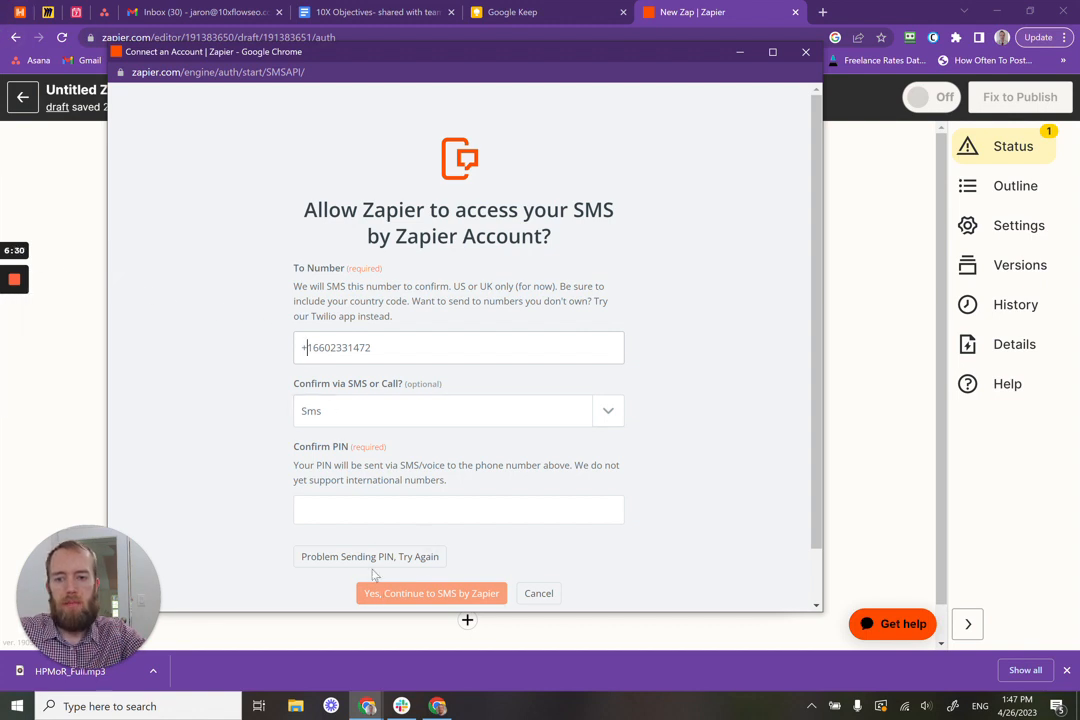
{"action": "left_click", "coordinate": [370, 559]}
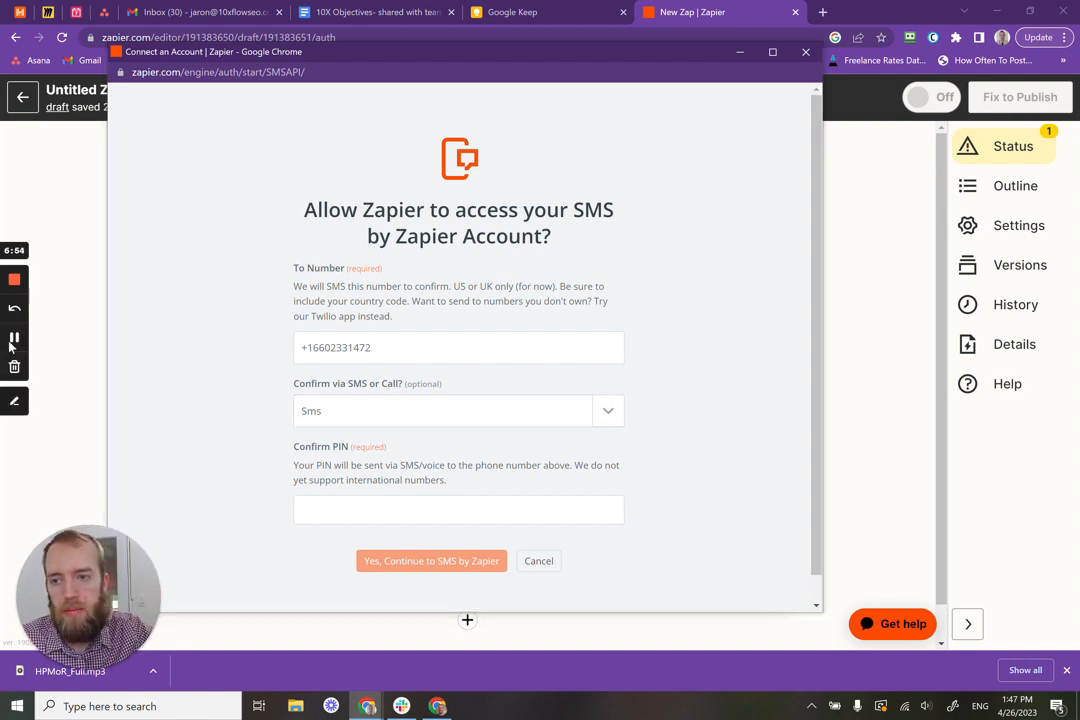
{"action": "left_click", "coordinate": [13, 340]}
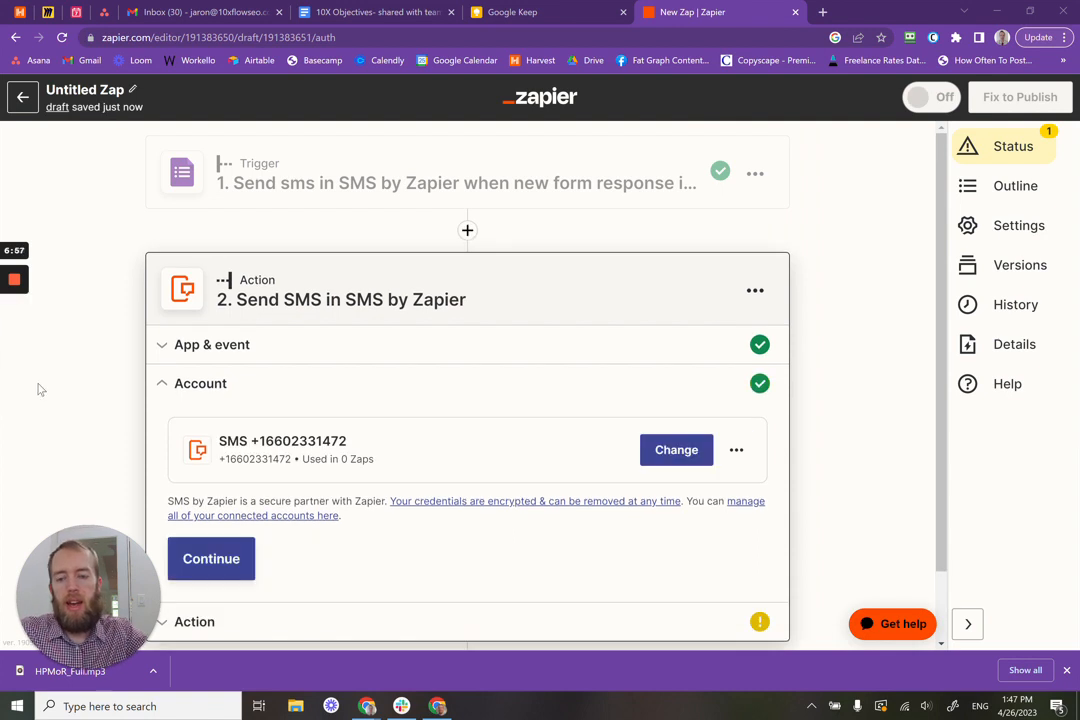
Step: Choose a sending number as the From Number and place the cursor in the Message field
{"action": "scroll", "coordinate": [418, 450], "scroll_direction": "down", "scroll_amount": 1}
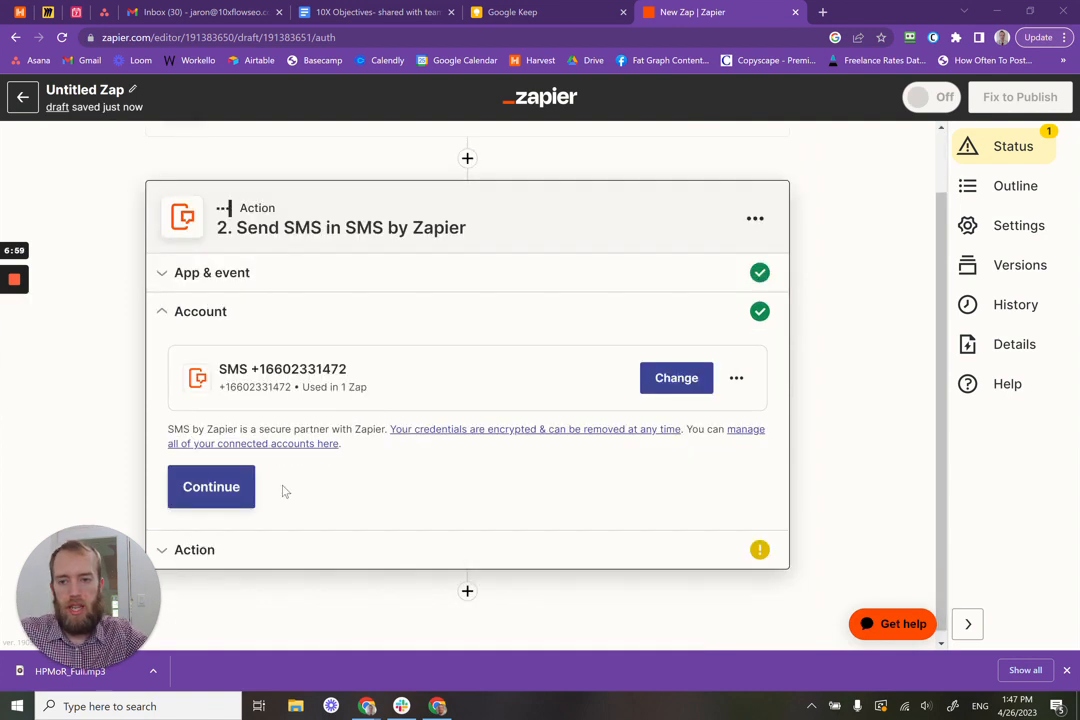
{"action": "left_click", "coordinate": [241, 488]}
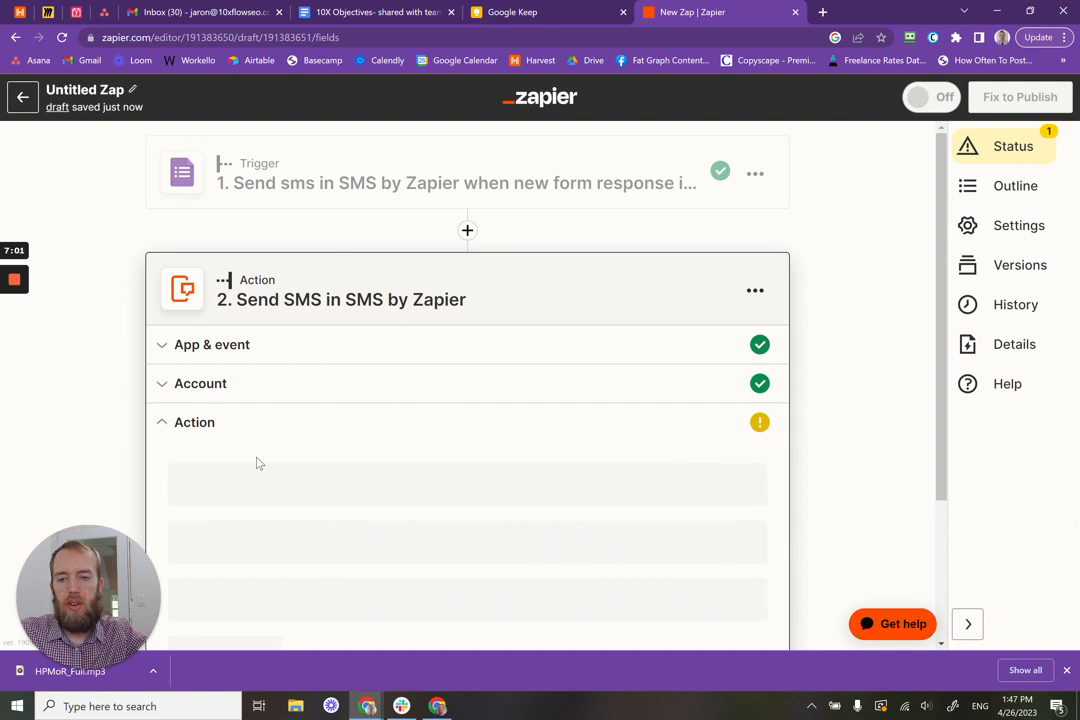
{"action": "scroll", "coordinate": [290, 465], "scroll_direction": "down", "scroll_amount": 1}
{"action": "left_click", "coordinate": [269, 425]}
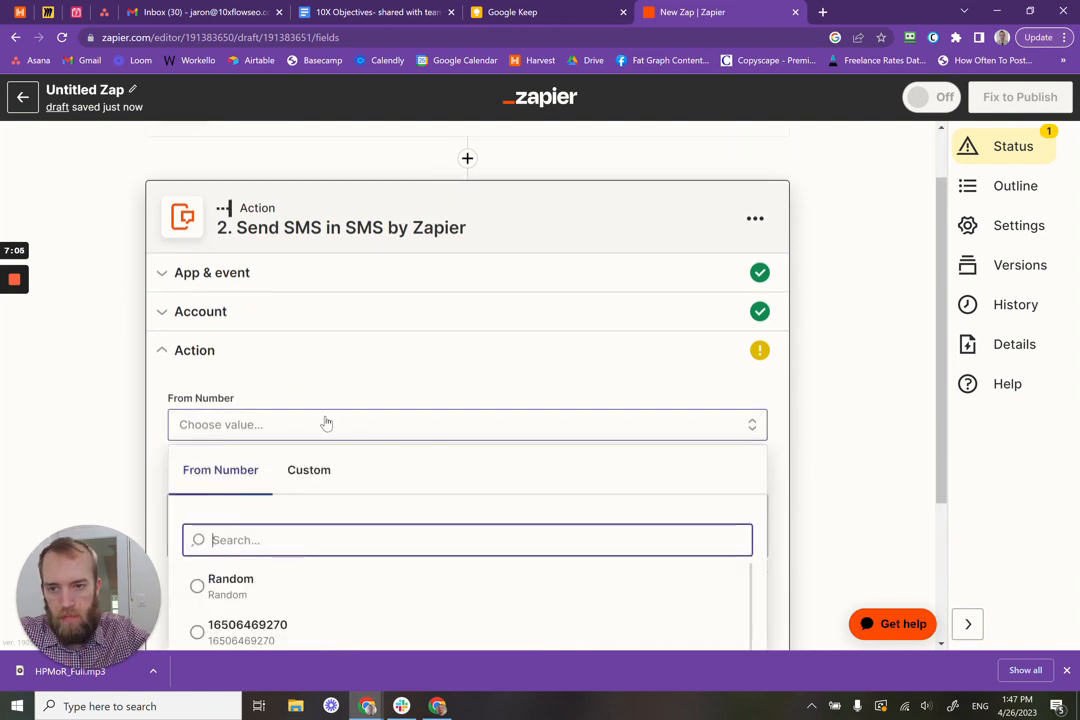
{"action": "scroll", "coordinate": [325, 422], "scroll_direction": "down", "scroll_amount": 1}
{"action": "scroll", "coordinate": [325, 422], "scroll_direction": "down", "scroll_amount": 1}
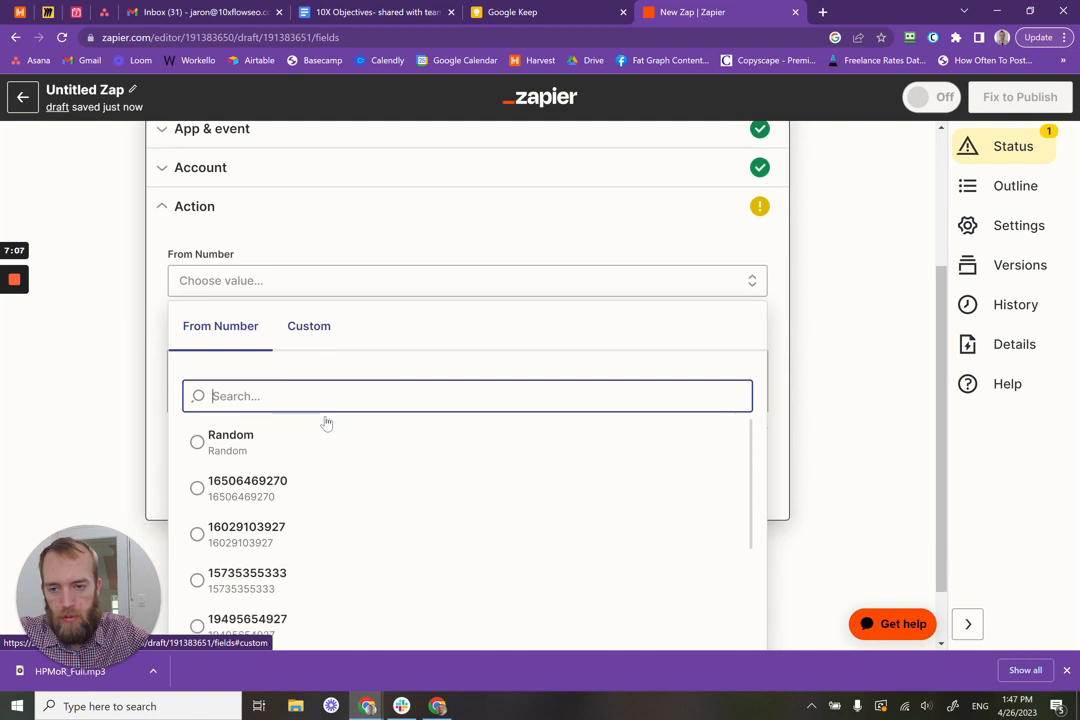
{"action": "scroll", "coordinate": [316, 441], "scroll_direction": "down", "scroll_amount": 2}
{"action": "scroll", "coordinate": [316, 441], "scroll_direction": "up", "scroll_amount": 2}
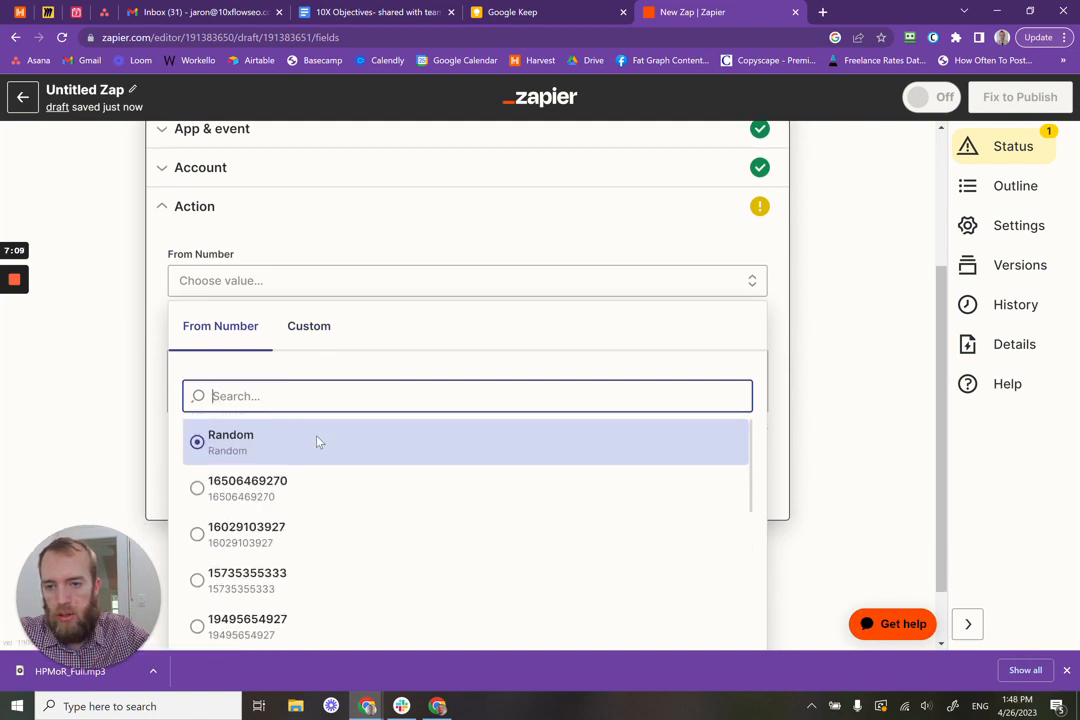
{"action": "left_click", "coordinate": [328, 494]}
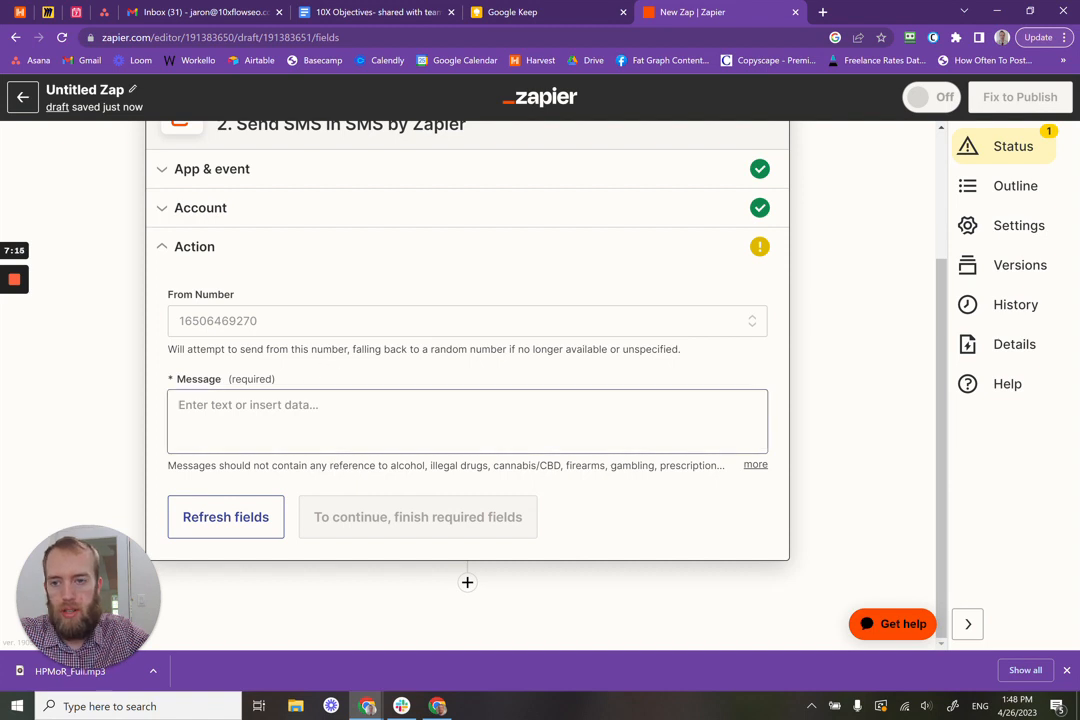
{"action": "left_click", "coordinate": [318, 405]}
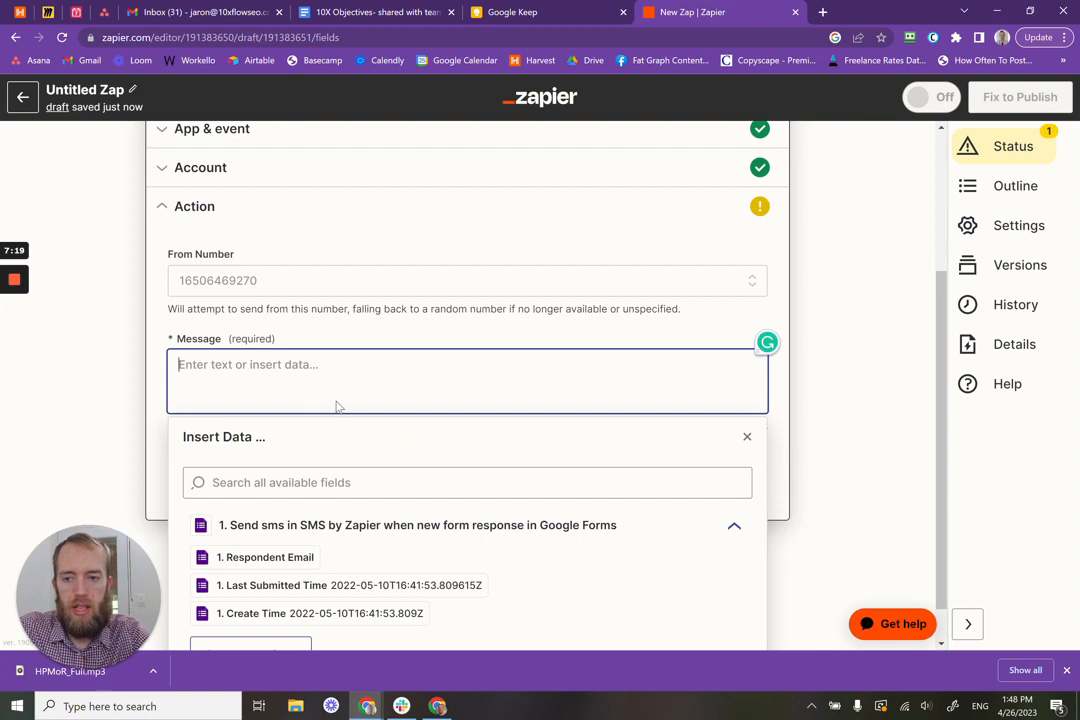
Step: Begin the SMS message with 'New lead!'
{"action": "type", "text": "E"}
{"action": "key", "text": "BackSpace"}
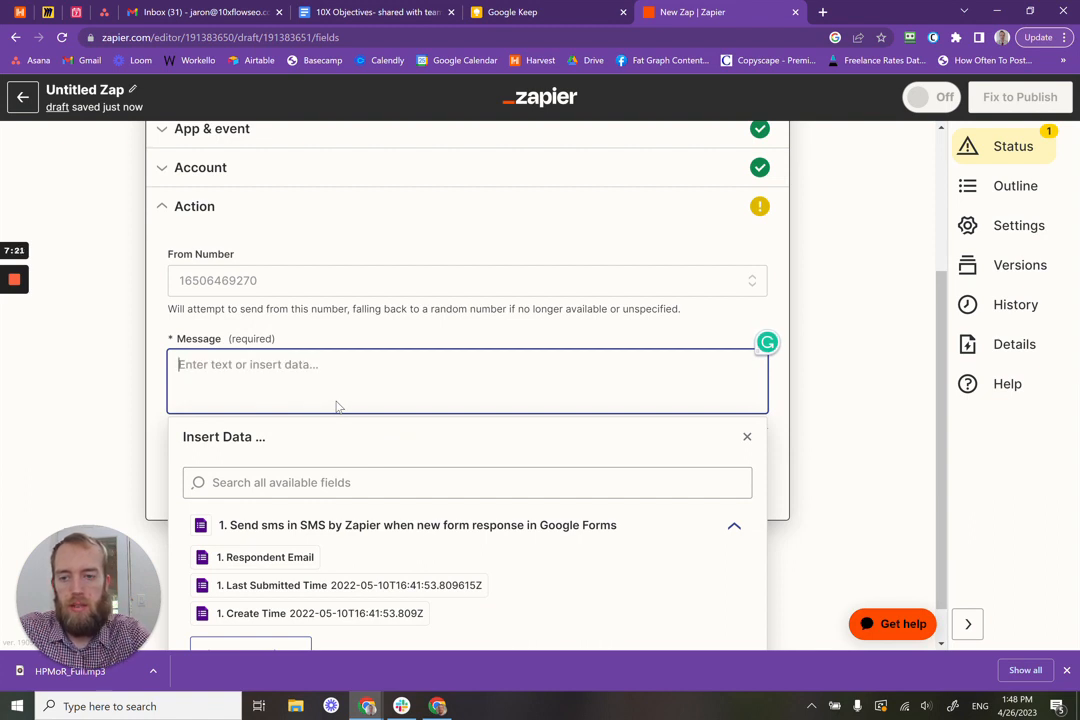
{"action": "type", "text": "New"}
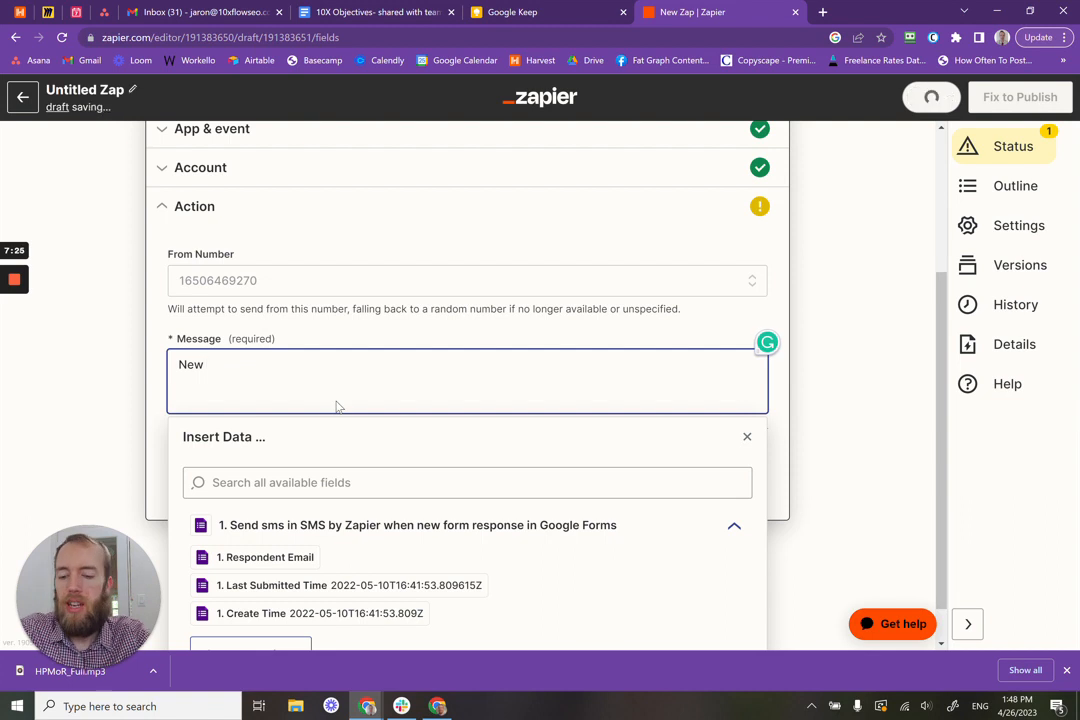
{"action": "type", "text": " Potential"}
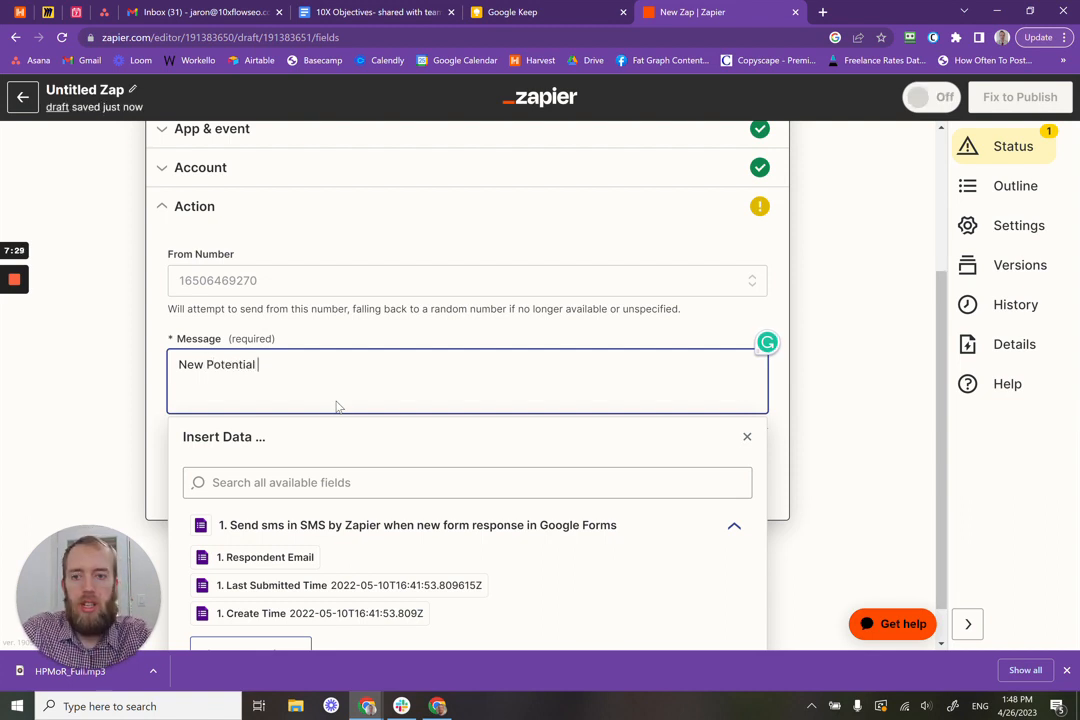
{"action": "key", "text": "BackSpace"}
{"action": "key", "text": "BackSpace"}
{"action": "key", "text": "BackSpace"}
{"action": "key", "text": "BackSpace"}
{"action": "key", "text": "BackSpace"}
{"action": "key", "text": "BackSpace"}
{"action": "key", "text": "BackSpace"}
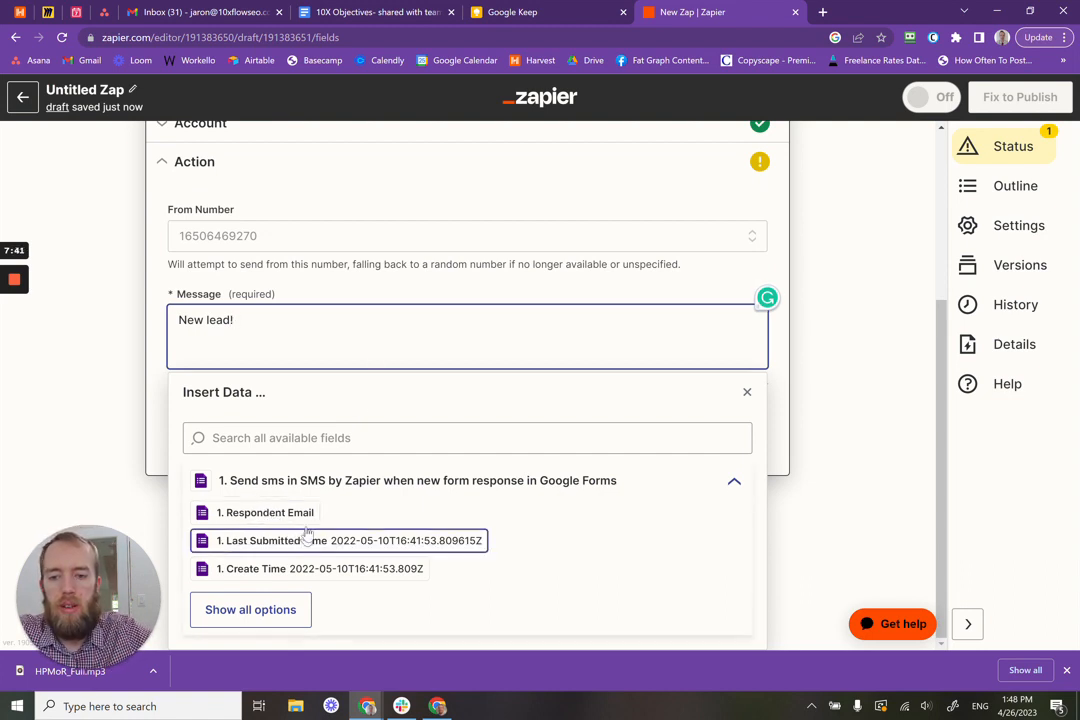
Step: Insert the Respondent Email form-response field after 'New lead!'
{"action": "left_click", "coordinate": [281, 623]}
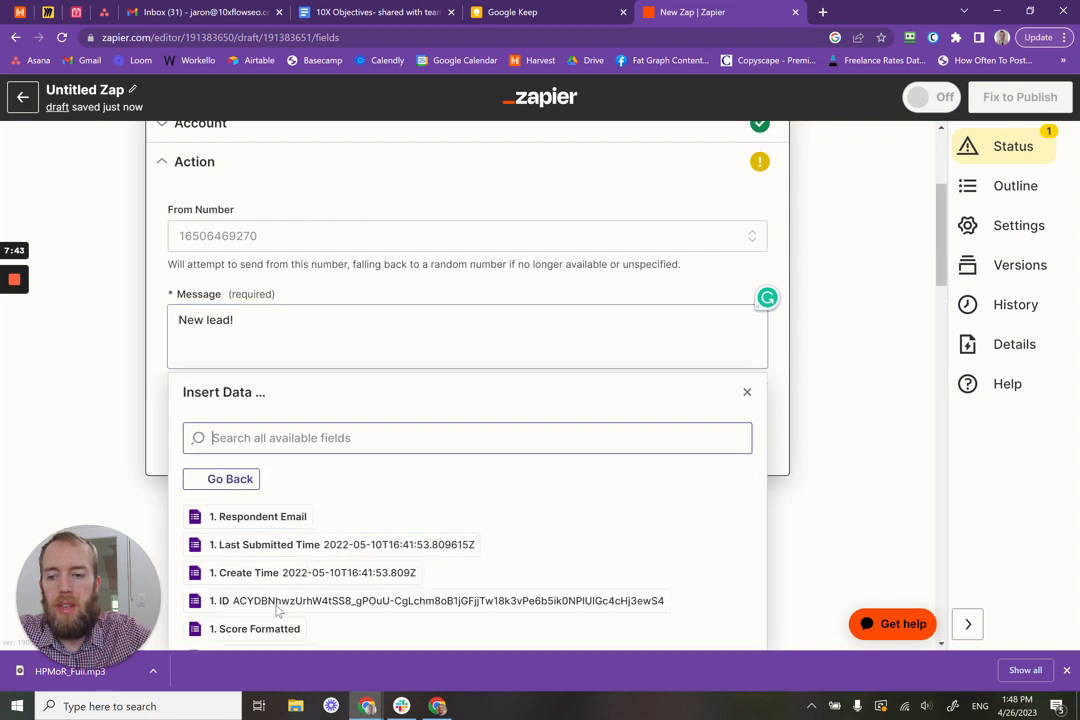
{"action": "scroll", "coordinate": [425, 511], "scroll_direction": "down", "scroll_amount": 1}
{"action": "scroll", "coordinate": [425, 511], "scroll_direction": "down", "scroll_amount": 3}
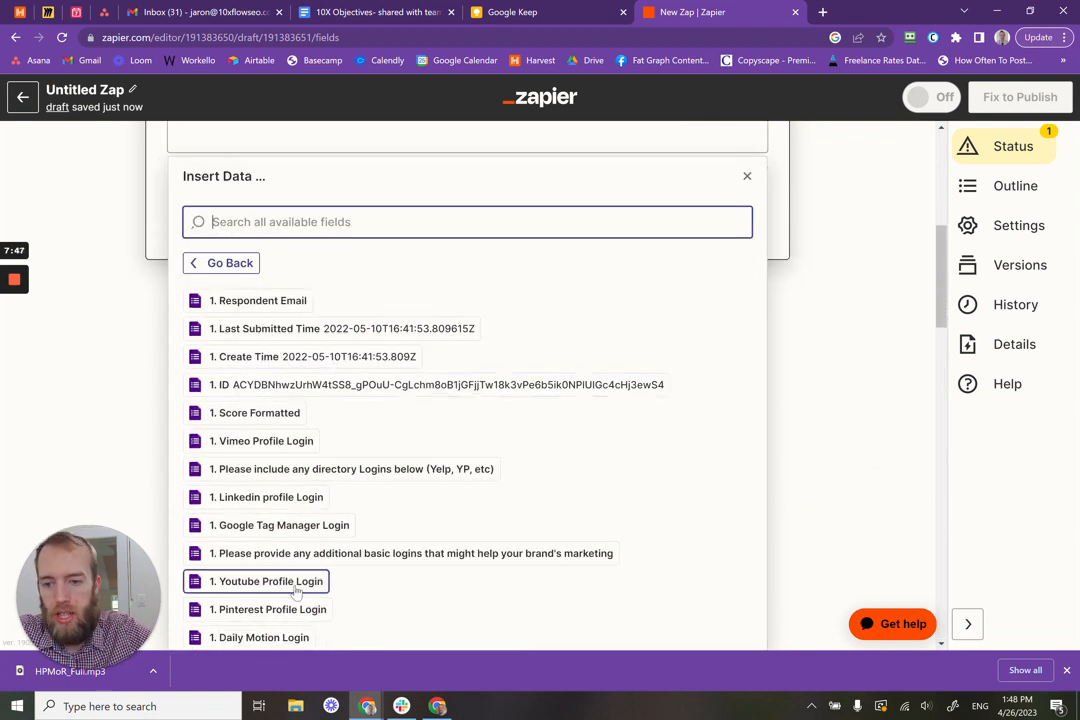
{"action": "scroll", "coordinate": [290, 582], "scroll_direction": "down", "scroll_amount": 3}
{"action": "scroll", "coordinate": [290, 585], "scroll_direction": "up", "scroll_amount": 6}
{"action": "scroll", "coordinate": [295, 565], "scroll_direction": "down", "scroll_amount": 3}
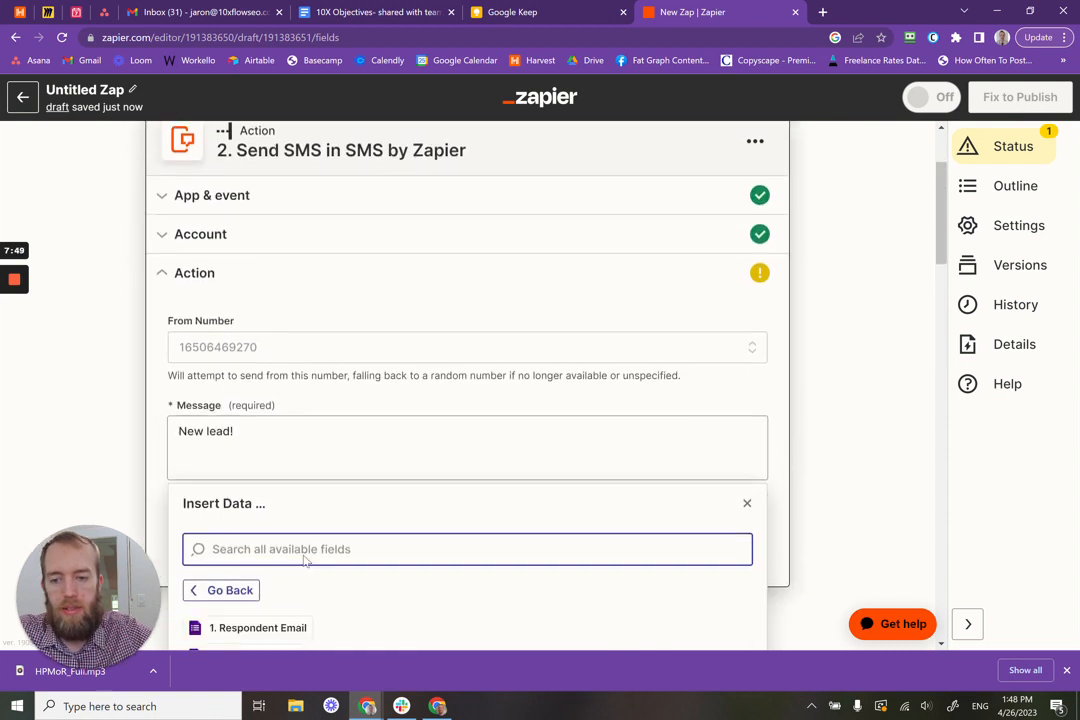
{"action": "scroll", "coordinate": [302, 440], "scroll_direction": "down", "scroll_amount": 3}
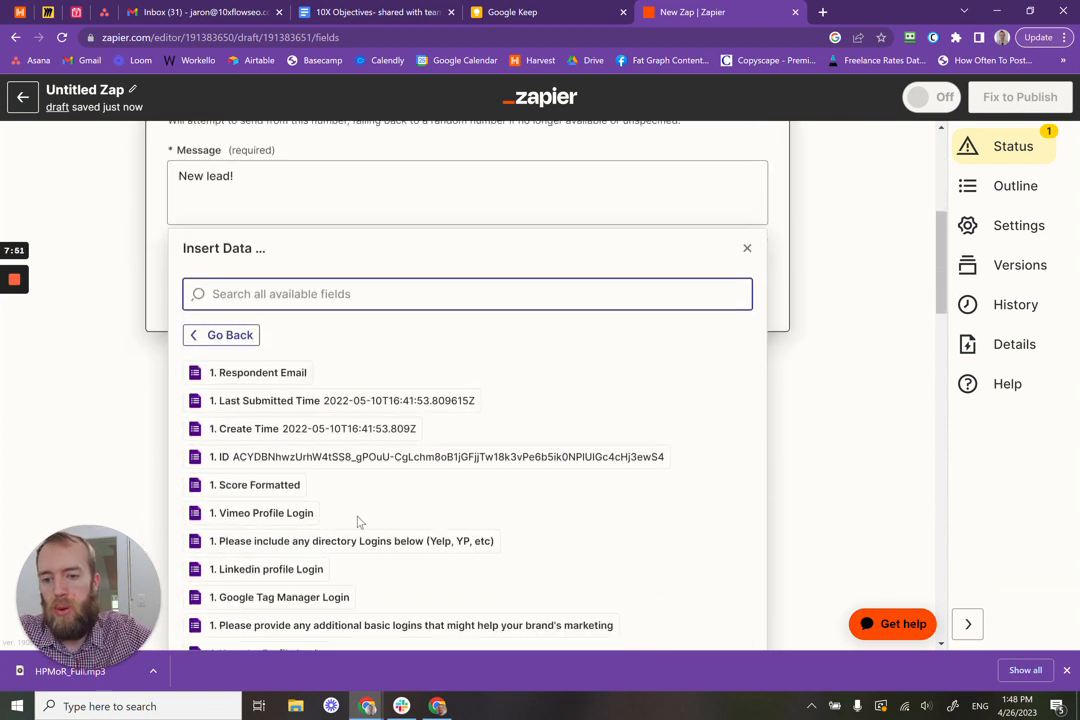
{"action": "scroll", "coordinate": [302, 445], "scroll_direction": "down", "scroll_amount": 3}
{"action": "scroll", "coordinate": [300, 455], "scroll_direction": "down", "scroll_amount": 10}
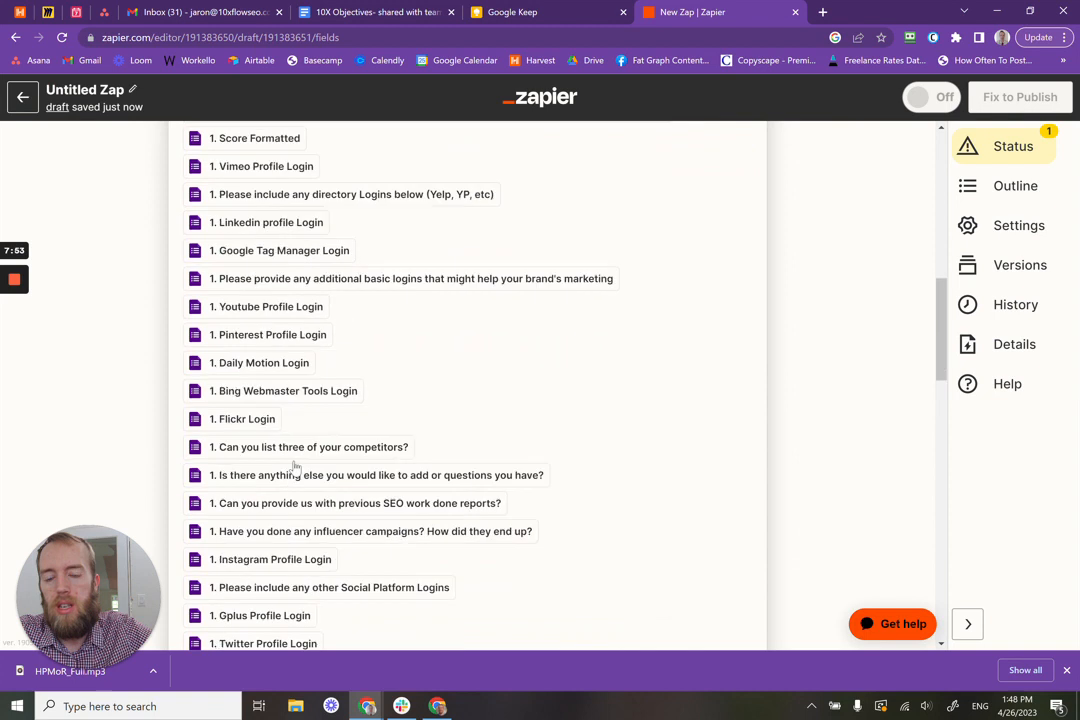
{"action": "scroll", "coordinate": [310, 468], "scroll_direction": "up", "scroll_amount": 18}
{"action": "scroll", "coordinate": [310, 470], "scroll_direction": "up", "scroll_amount": 2}
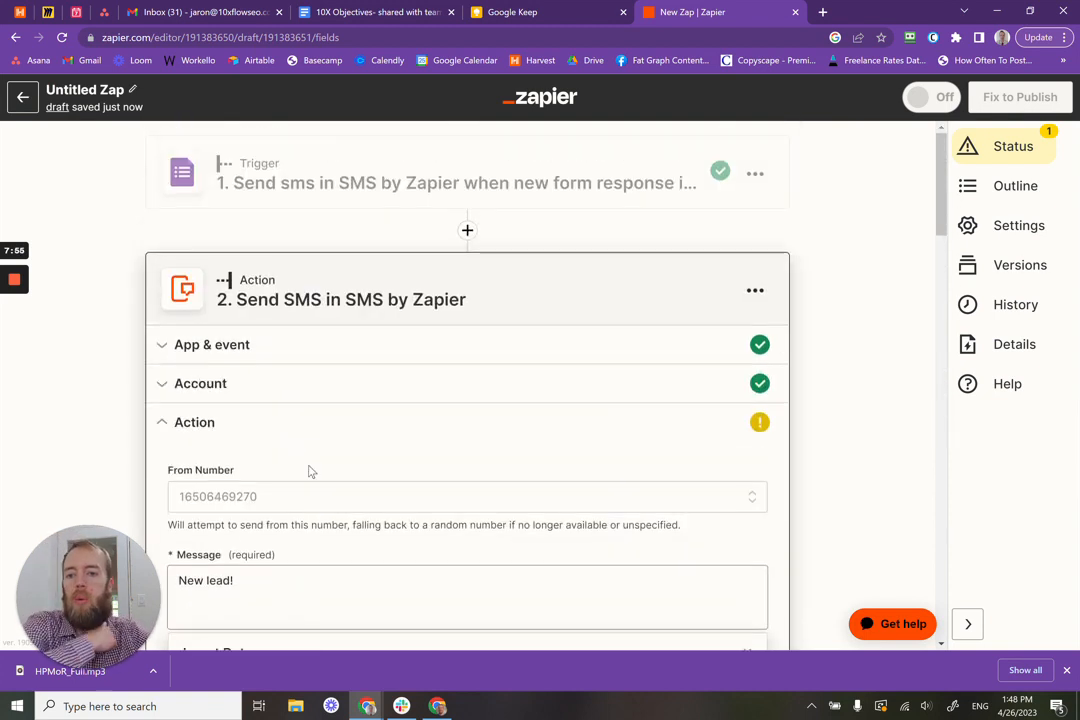
{"action": "scroll", "coordinate": [315, 470], "scroll_direction": "down", "scroll_amount": 3}
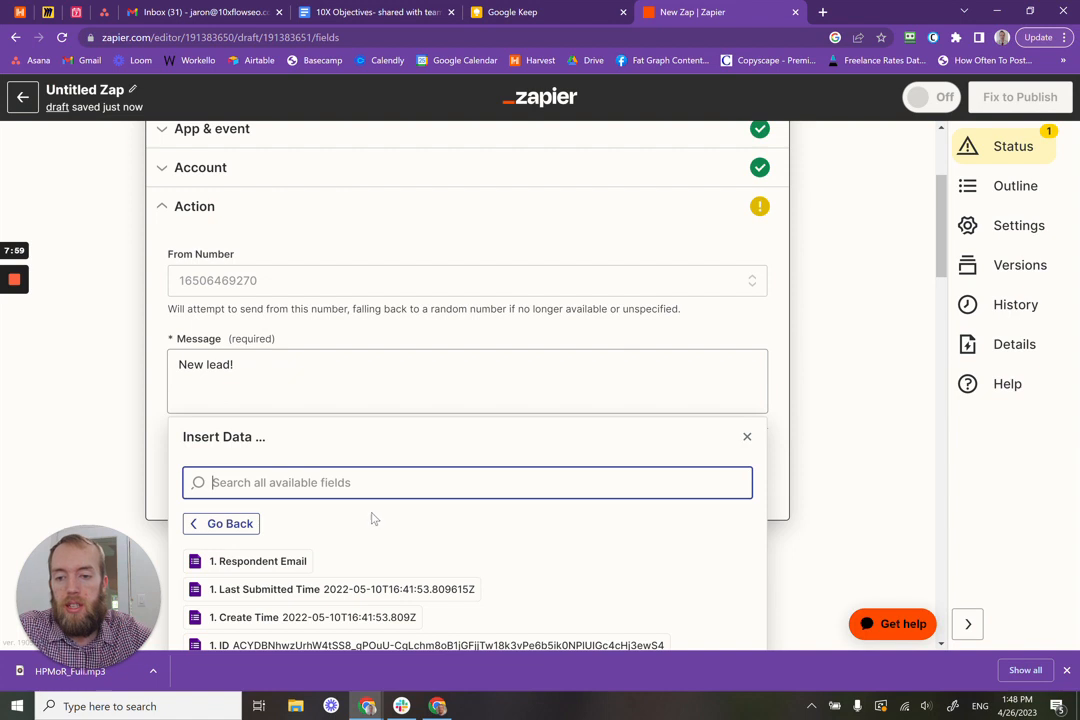
{"action": "left_click", "coordinate": [288, 568]}
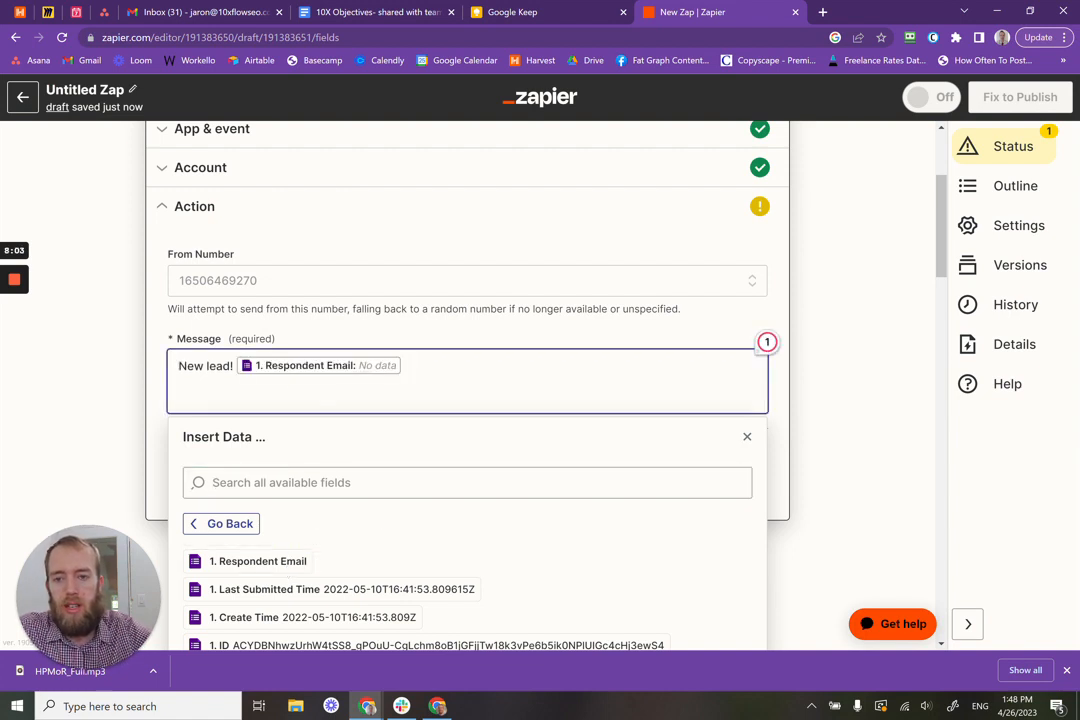
{"action": "scroll", "coordinate": [617, 499], "scroll_direction": "down", "scroll_amount": 1}
{"action": "scroll", "coordinate": [617, 499], "scroll_direction": "up", "scroll_amount": 2}
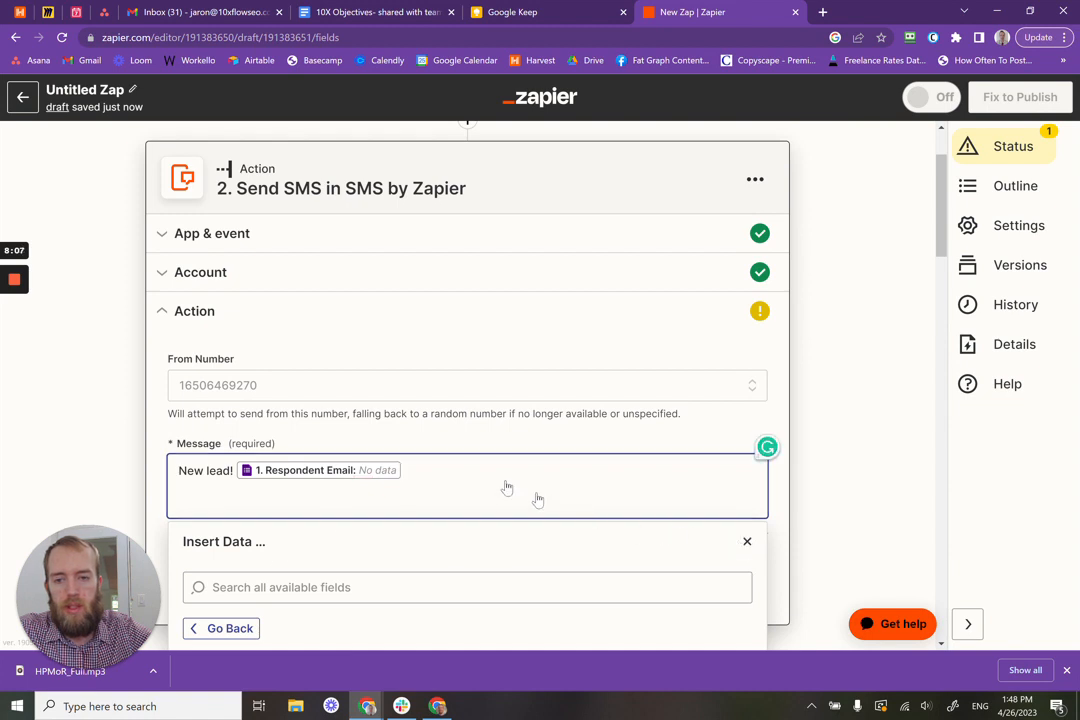
{"action": "left_click", "coordinate": [178, 470]}
Step: Finish the message with 'wants to know more about our products.'
{"action": "left_click", "coordinate": [404, 471]}
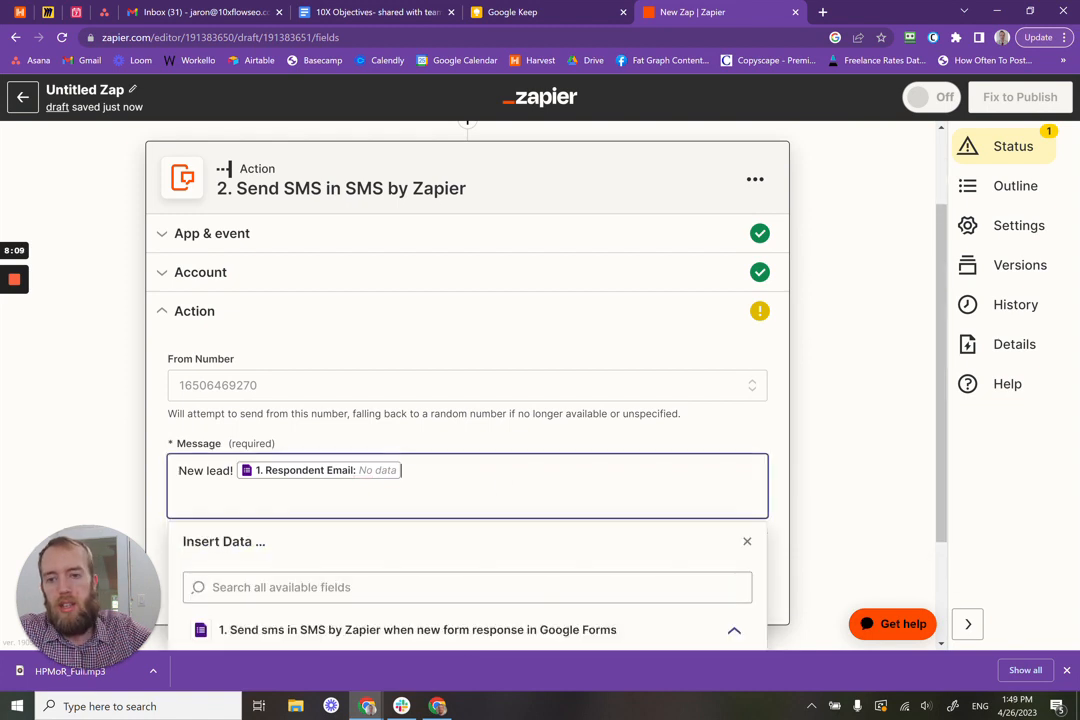
{"action": "type", "text": "W"}
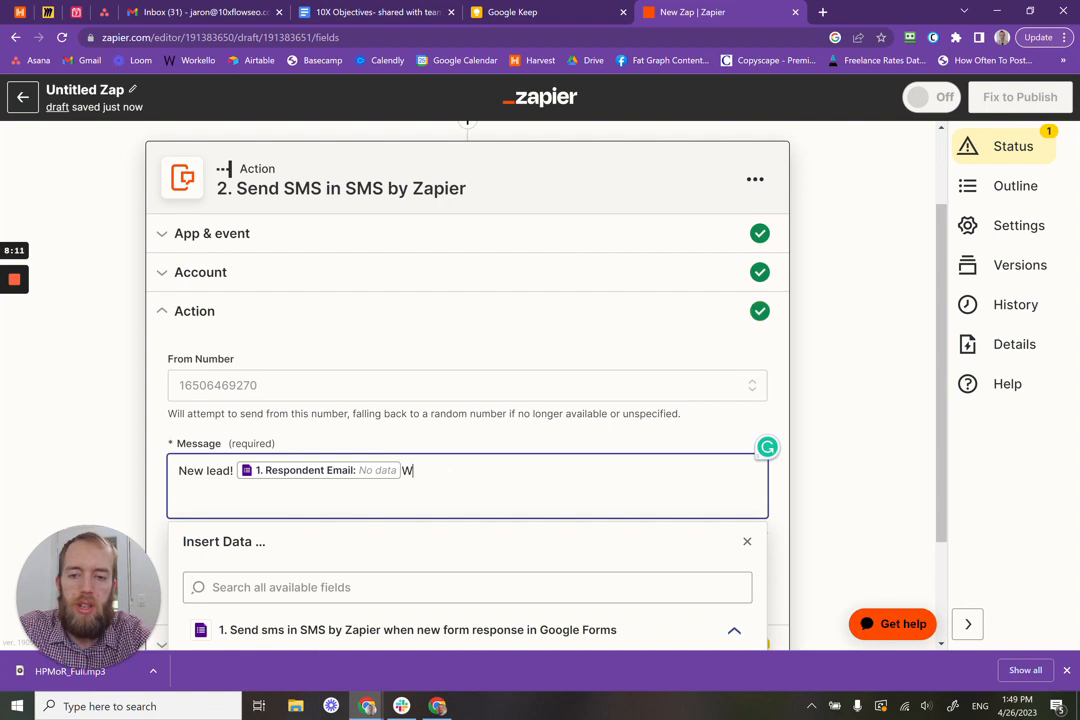
{"action": "key", "text": "BackSpace"}
{"action": "type", "text": "wants to "}
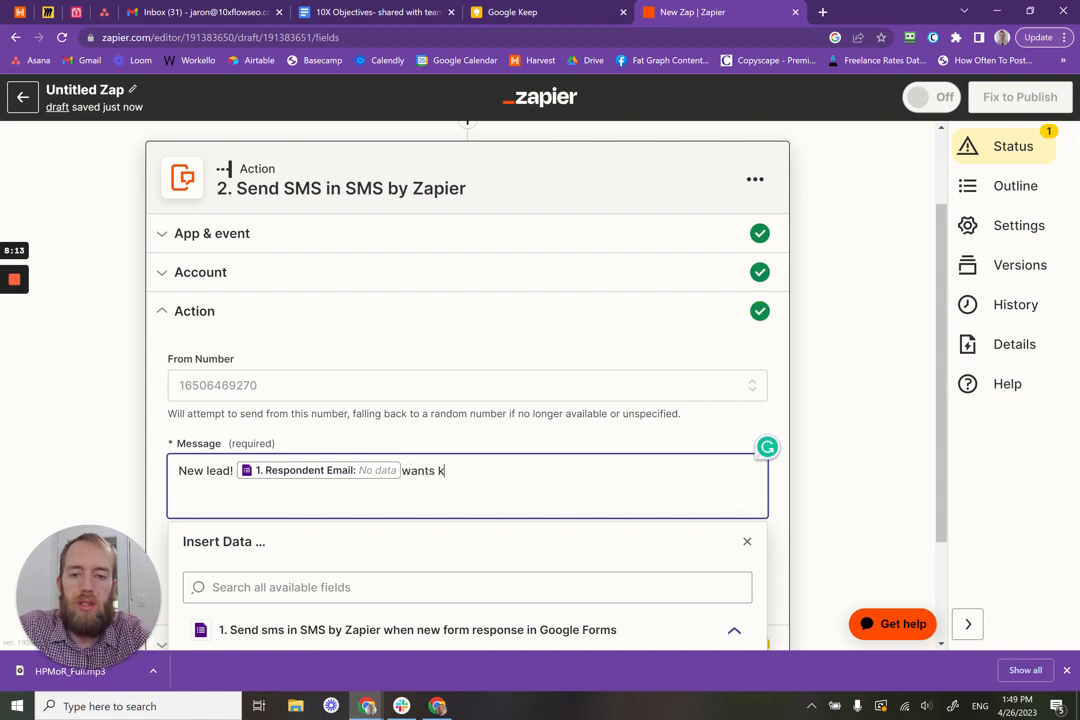
{"action": "type", "text": "know more a"}
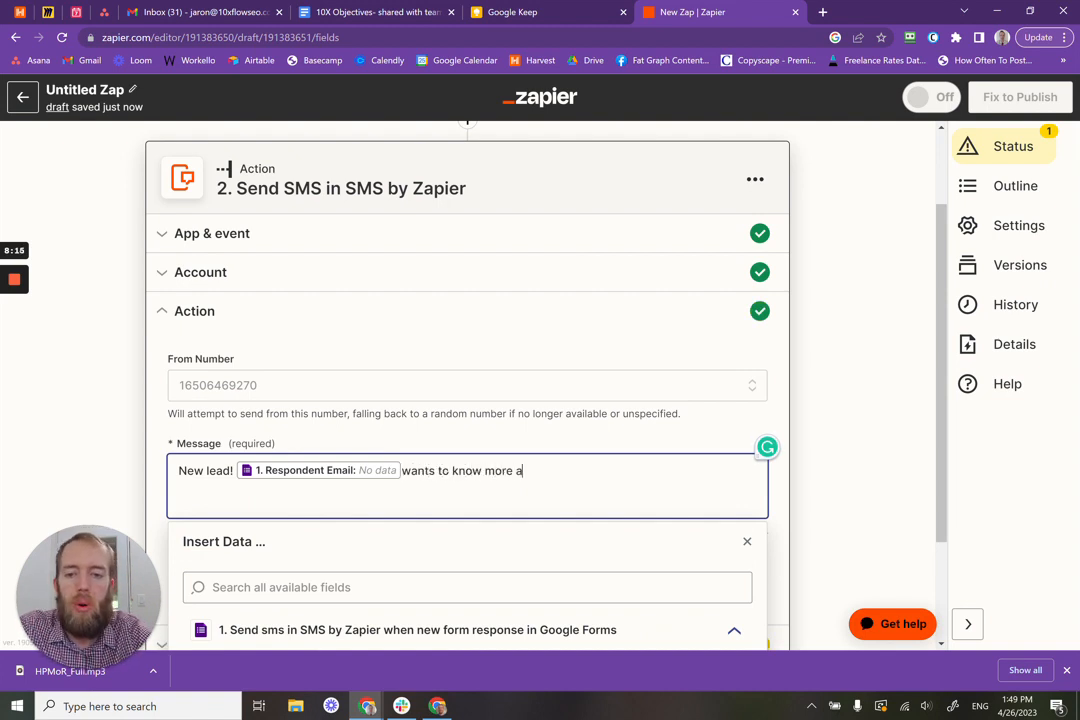
{"action": "type", "text": "bout ou"}
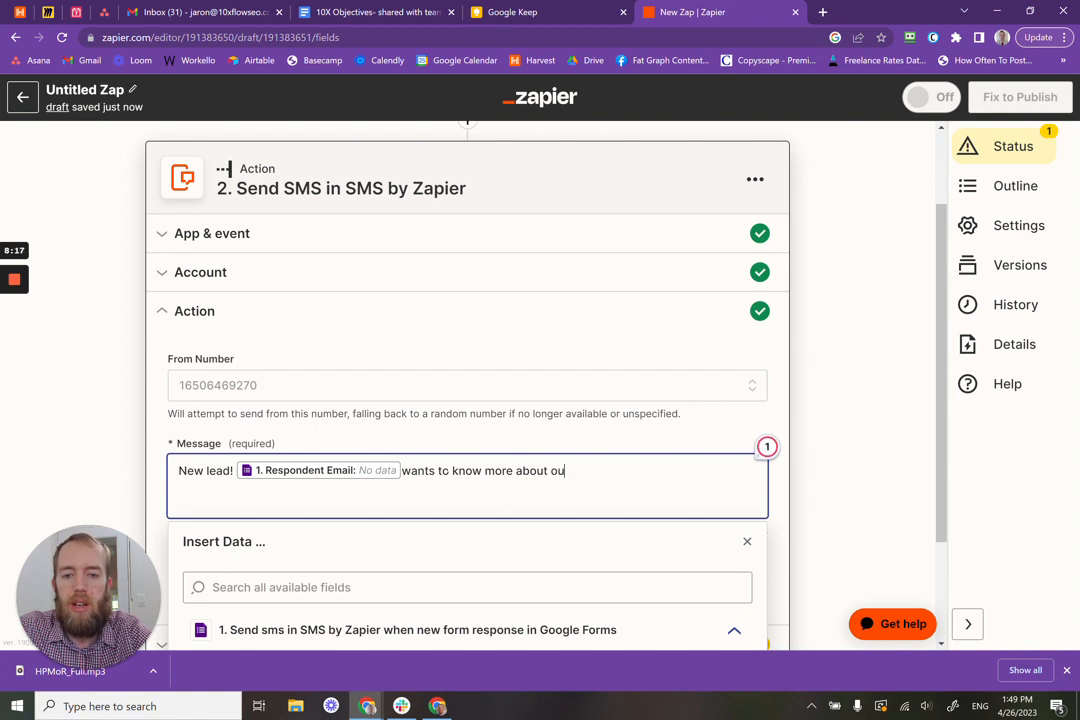
{"action": "type", "text": "r products."}
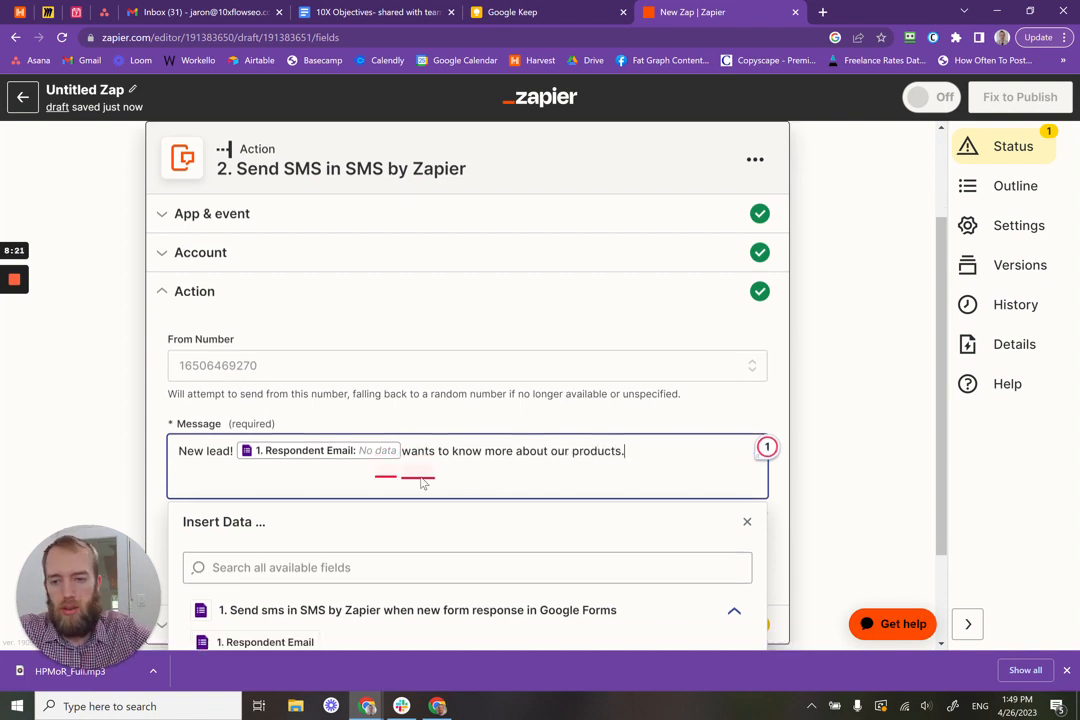
{"action": "scroll", "coordinate": [687, 352], "scroll_direction": "down", "scroll_amount": 3}
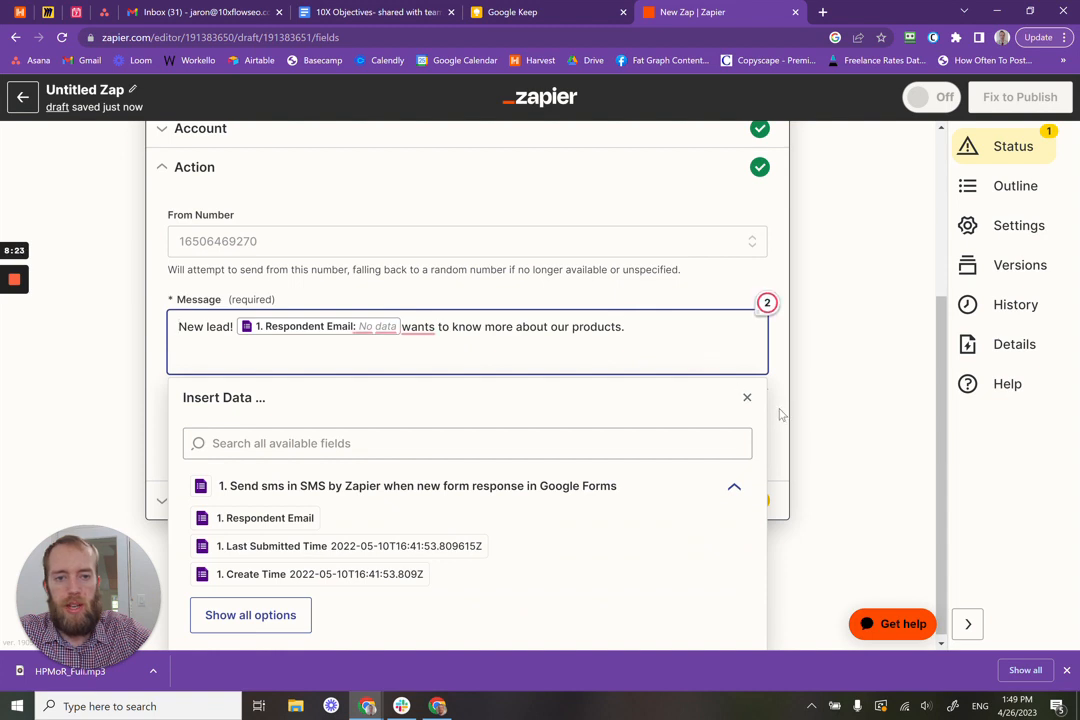
{"action": "left_click", "coordinate": [779, 409]}
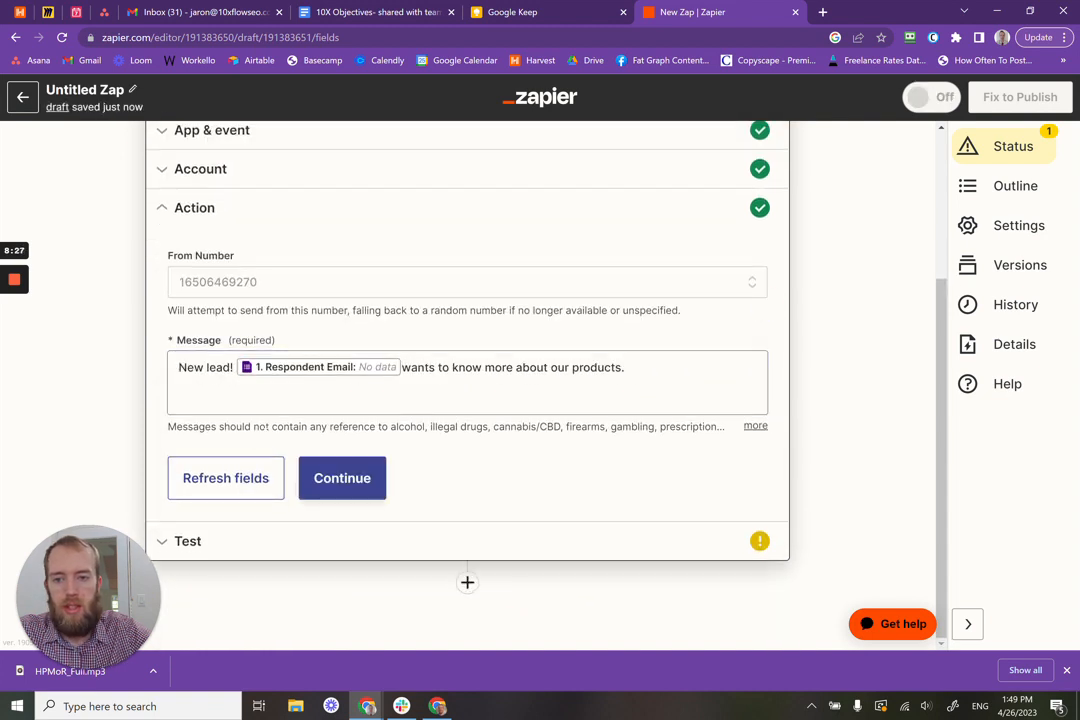
Step: Send a test SMS for the action, then choose Publish Zap
{"action": "left_click", "coordinate": [352, 481]}
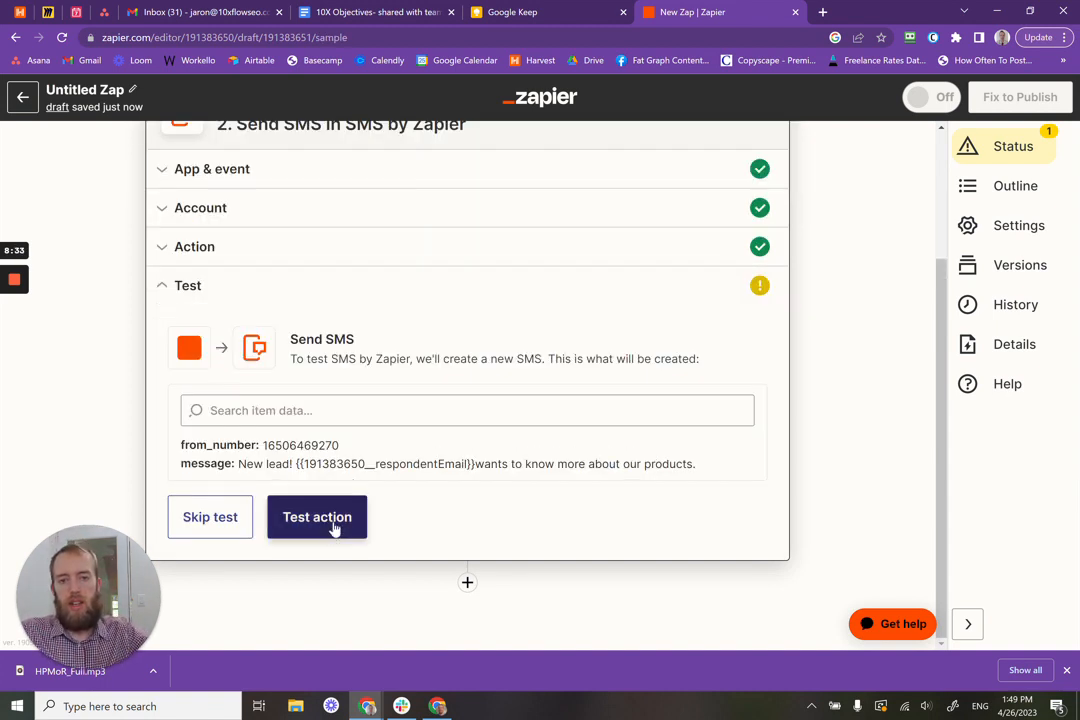
{"action": "left_click", "coordinate": [335, 529]}
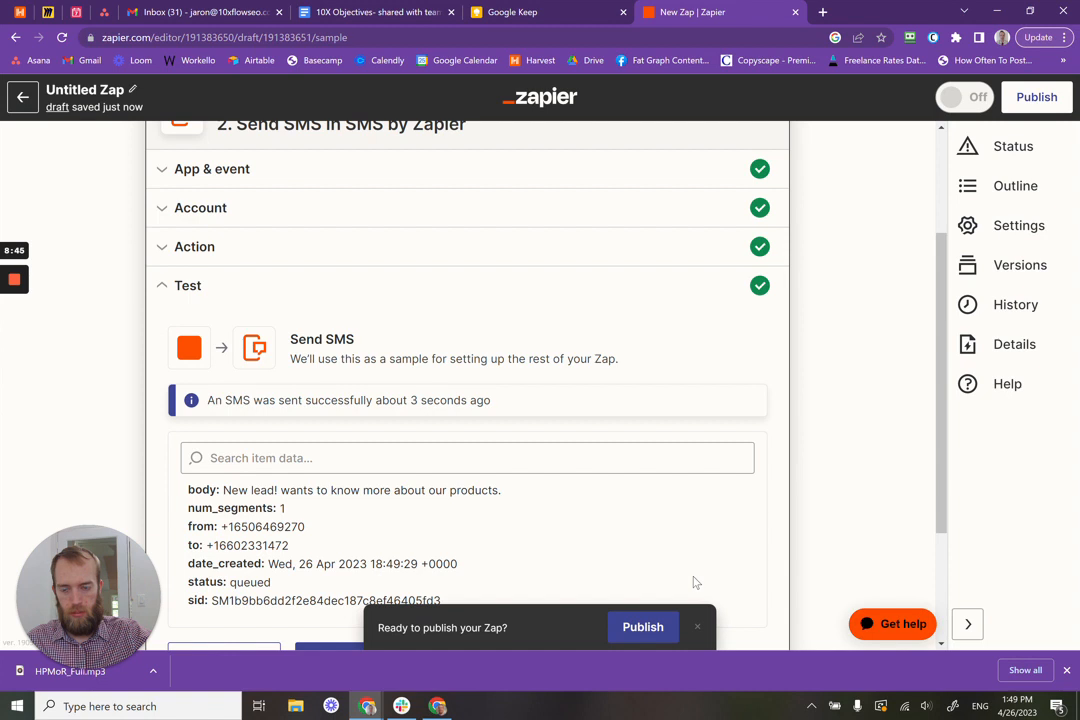
{"action": "scroll", "coordinate": [680, 520], "scroll_direction": "down", "scroll_amount": 2}
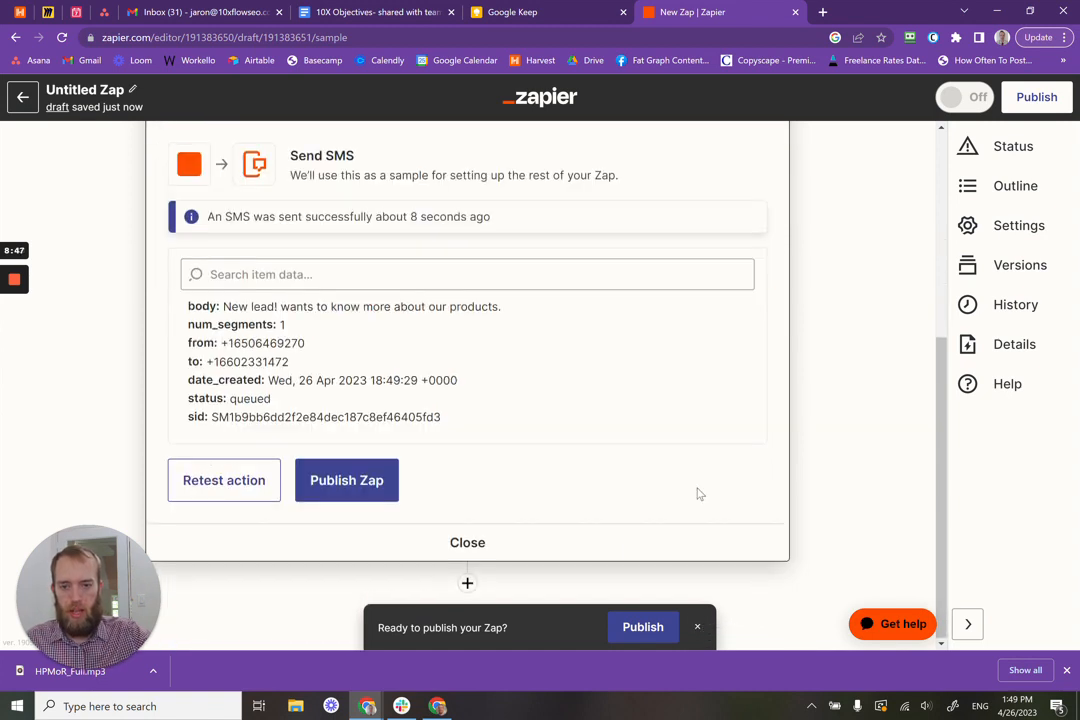
{"action": "left_click", "coordinate": [353, 472]}
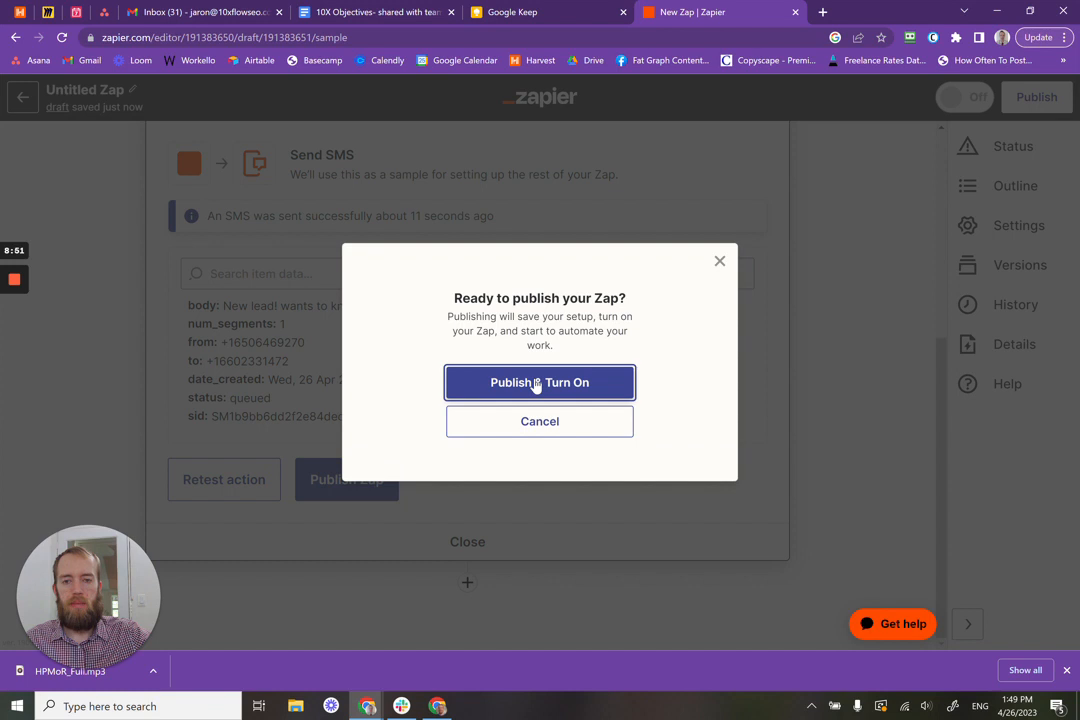
Step: Publish the Google Forms-to-SMS zap and switch it on
{"action": "left_click", "coordinate": [536, 384]}
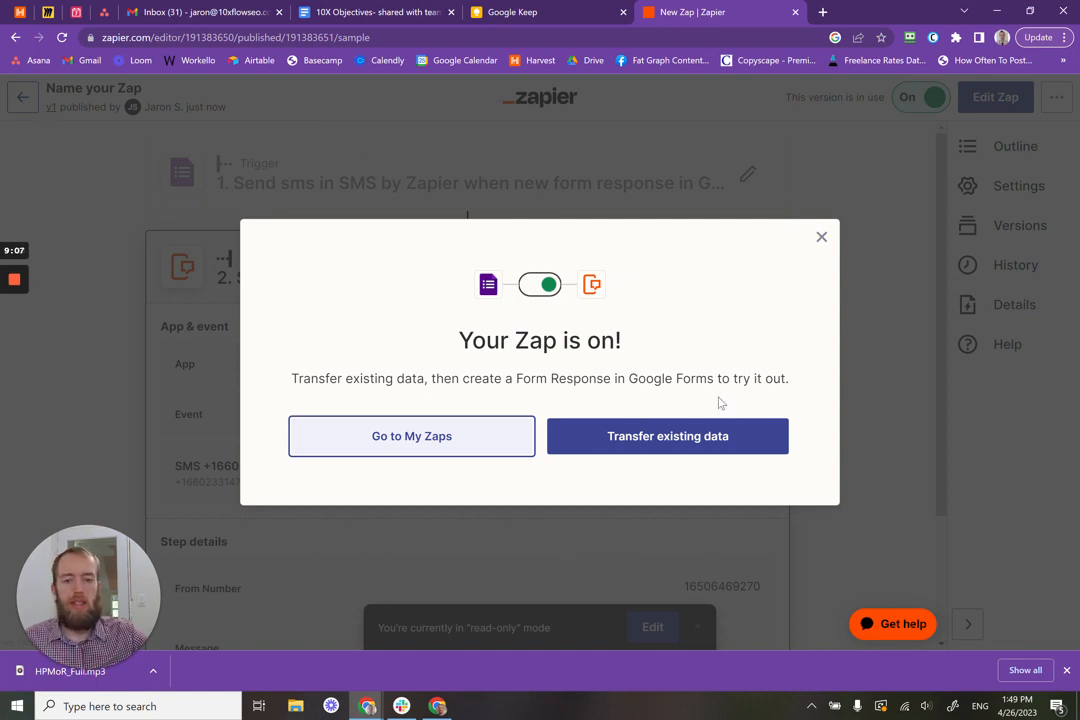
{"action": "mouse_move", "coordinate": [12, 292]}
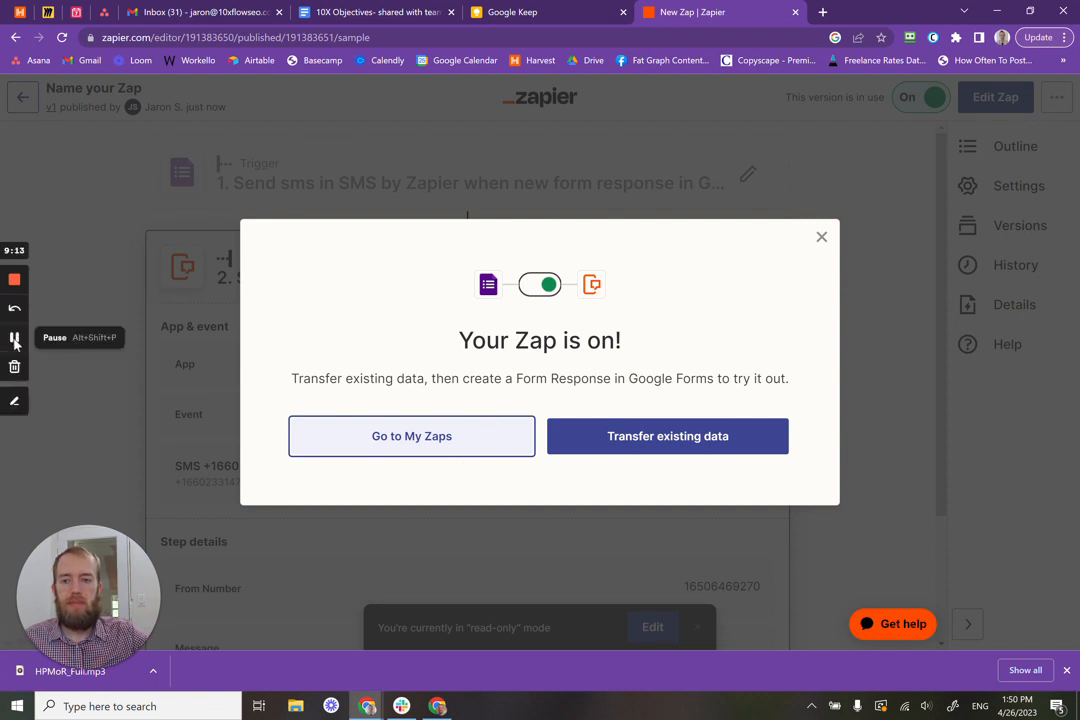
Step: Open Zapier Transfer to list the 2 existing Google Forms responses
{"action": "left_click", "coordinate": [14, 340]}
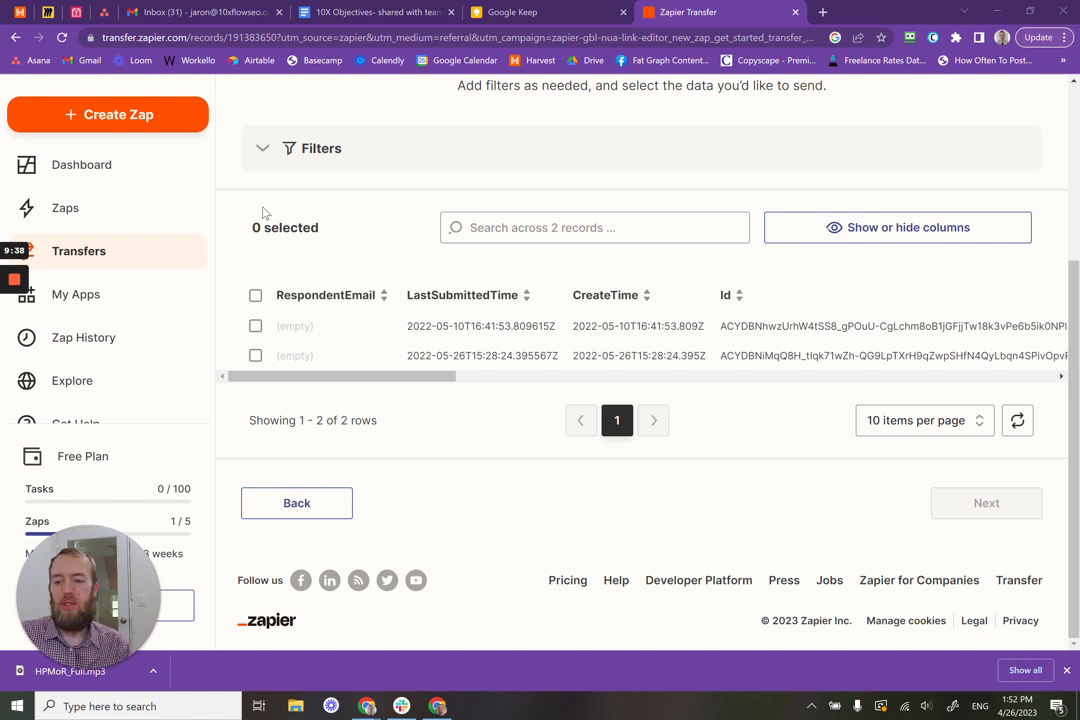
{"action": "mouse_move", "coordinate": [13, 318]}
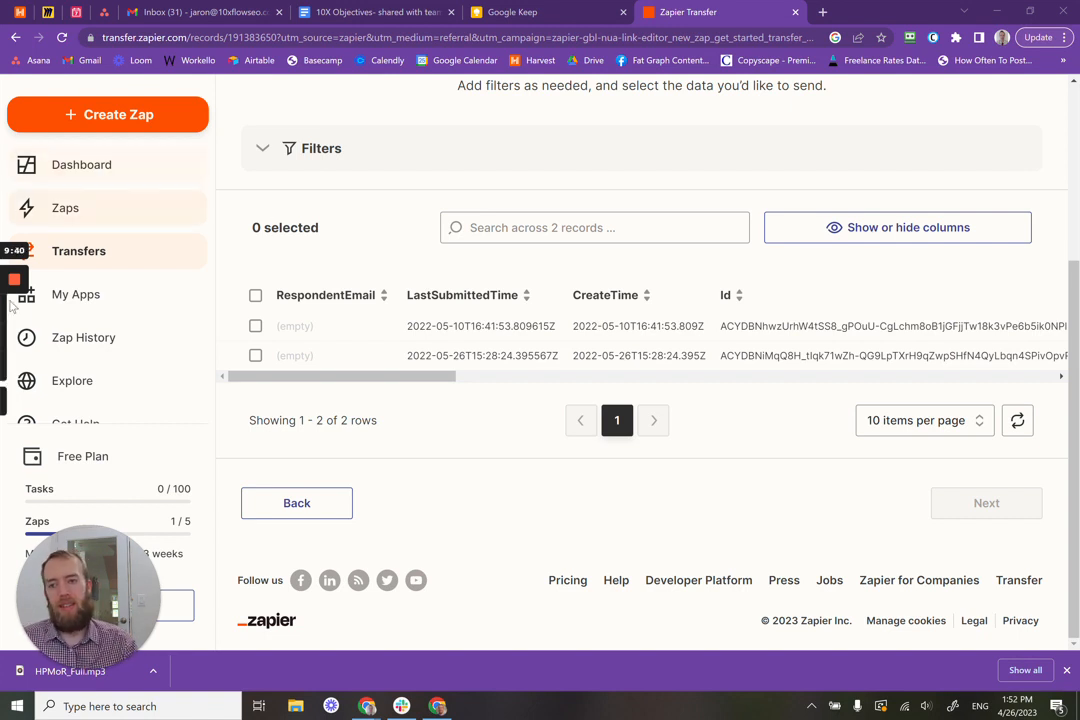